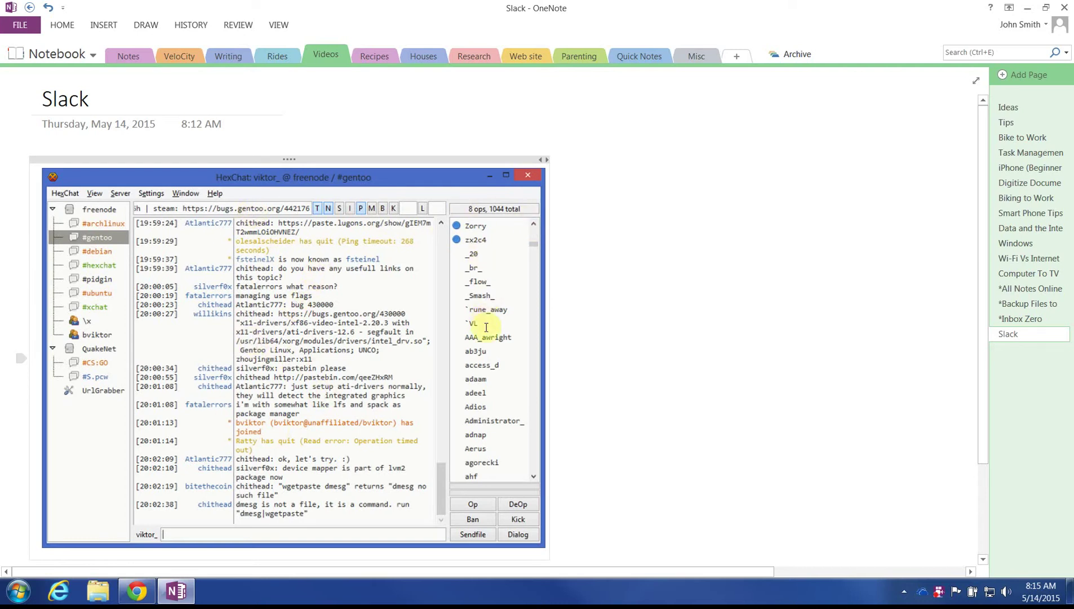
# Step: Select the pasted HexChat screenshot on OneNote's Slack page, then switch over to Chrome
pyautogui.click(431, 206)
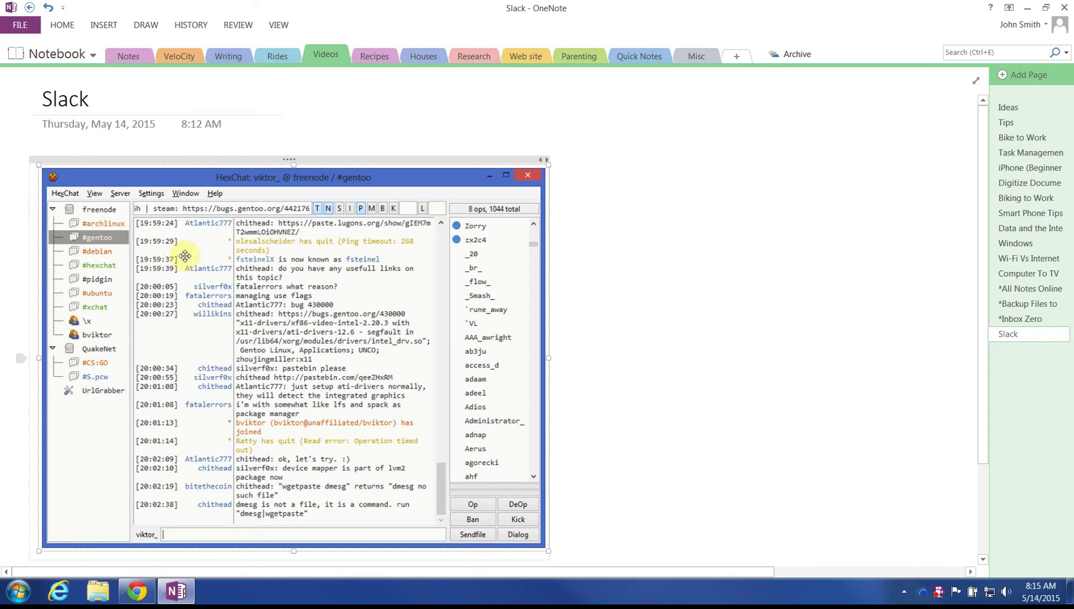
pyautogui.click(717, 237)
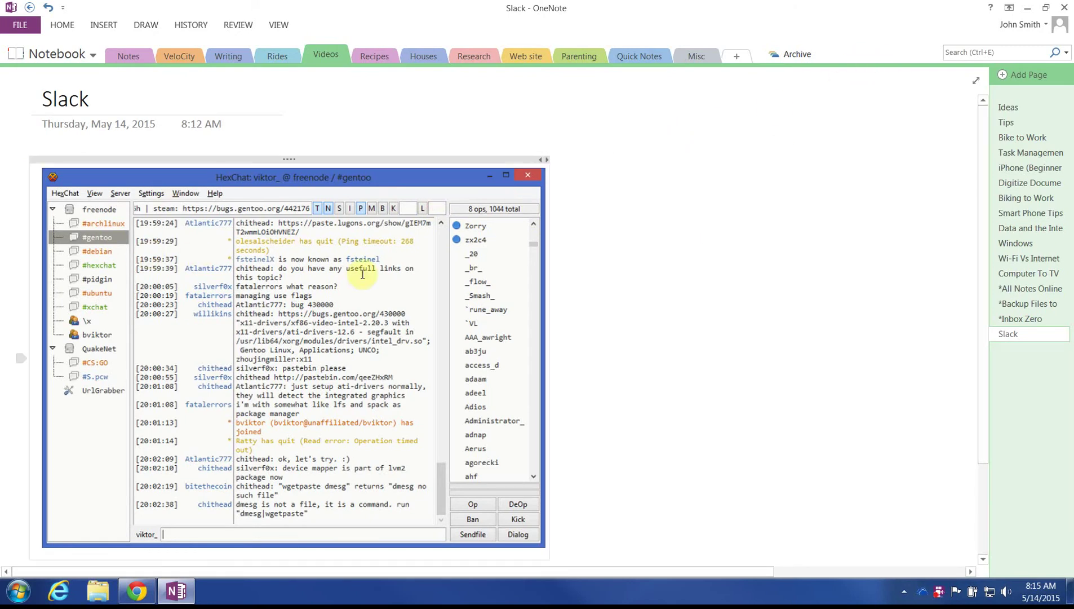
pyautogui.click(630, 276)
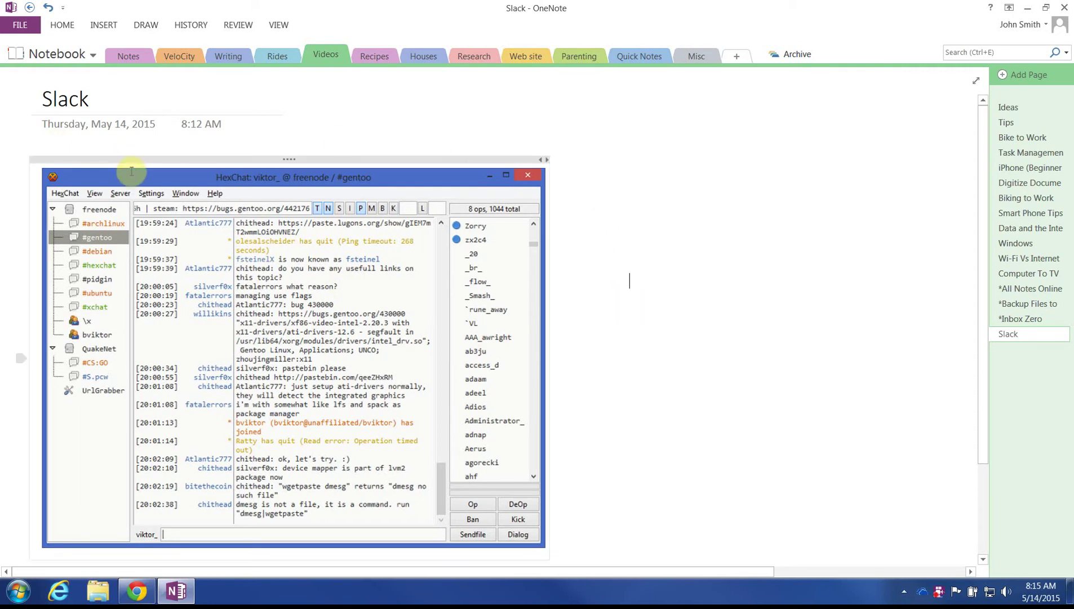
pyautogui.click(158, 147)
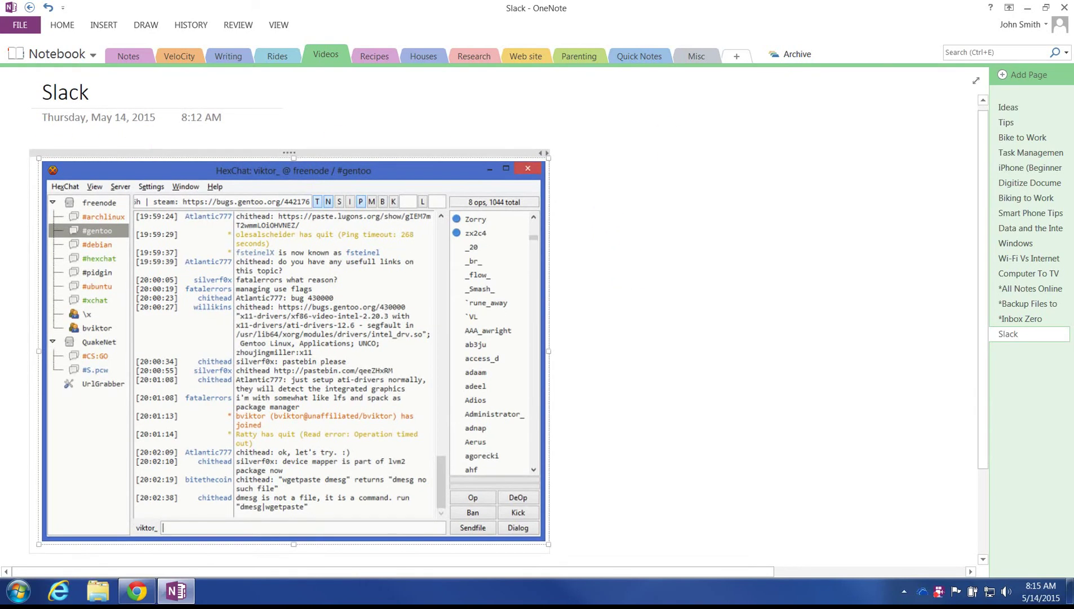
pyautogui.click(1023, 5)
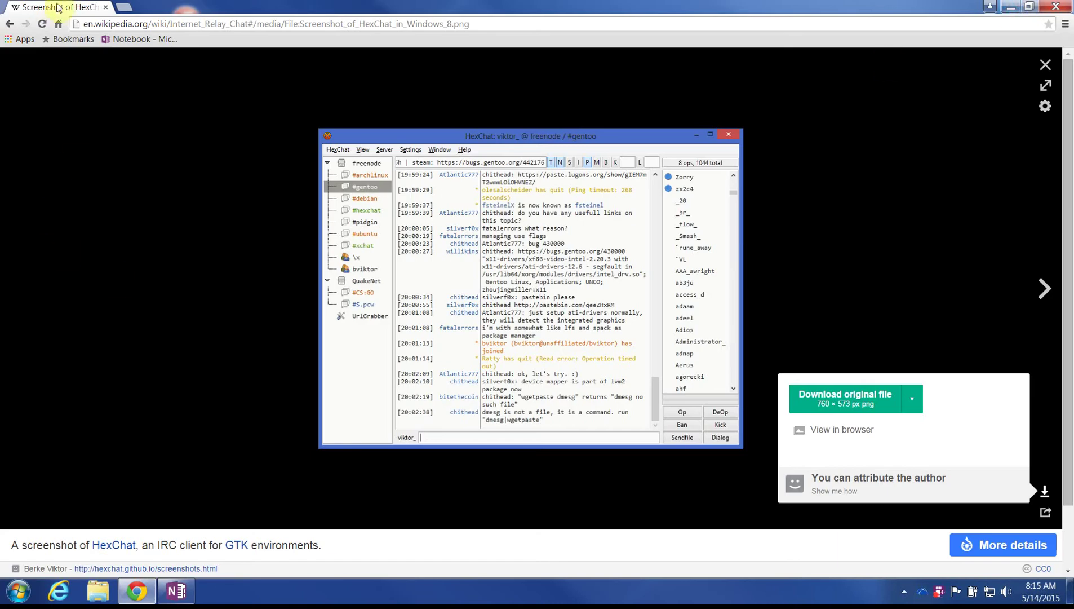
pyautogui.click(140, 38)
# Step: Load velocitycoop.slack.com to open the VéloCity Bike Cooperative workspace on #volunteer-meetings
pyautogui.click(59, 23)
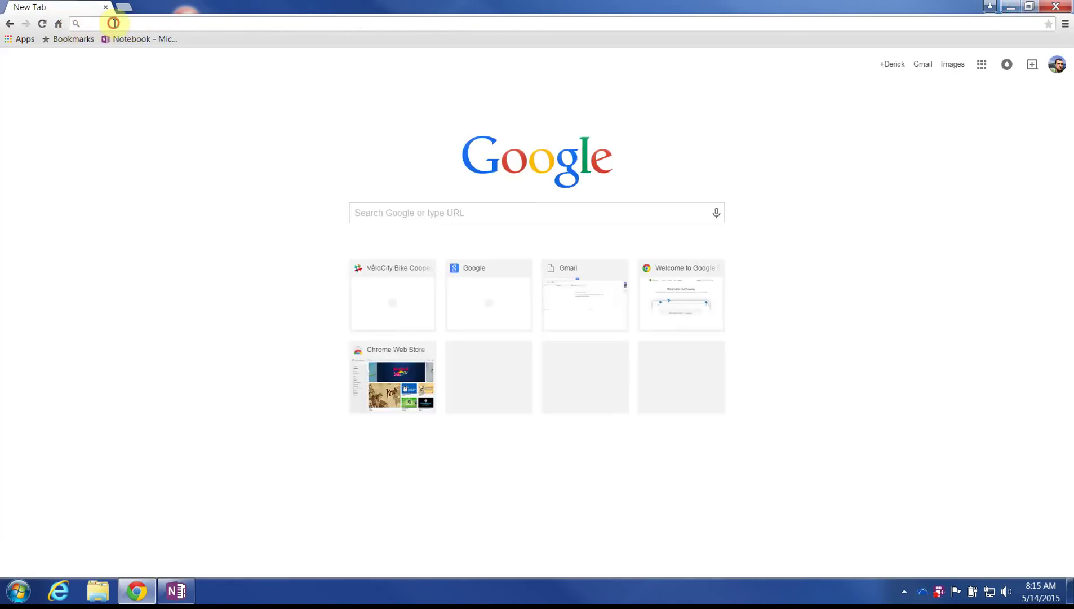
pyautogui.write('velocitycoo')
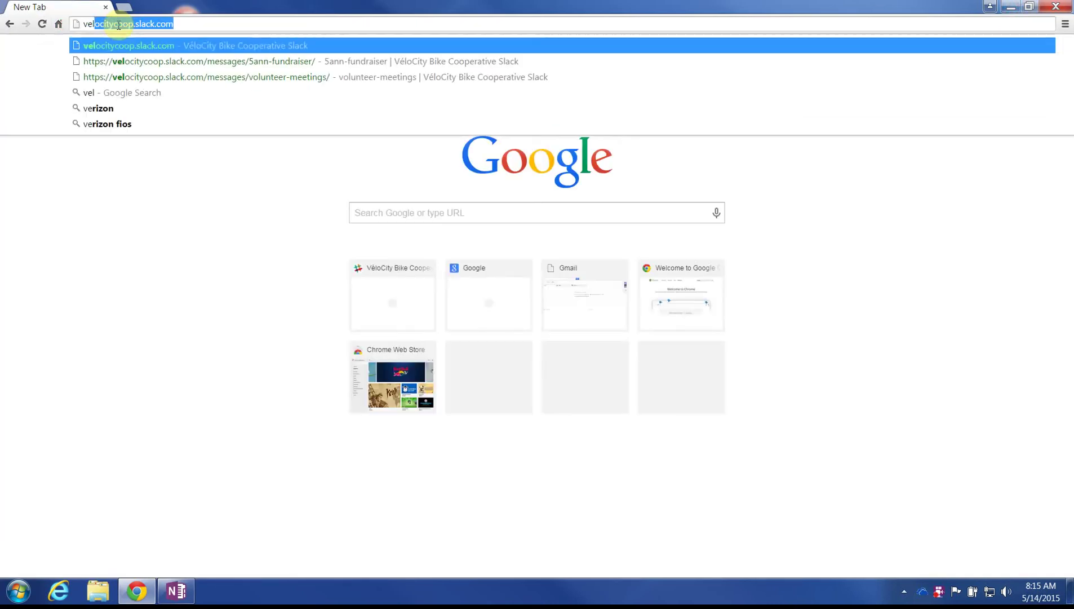
pyautogui.write('p.slack')
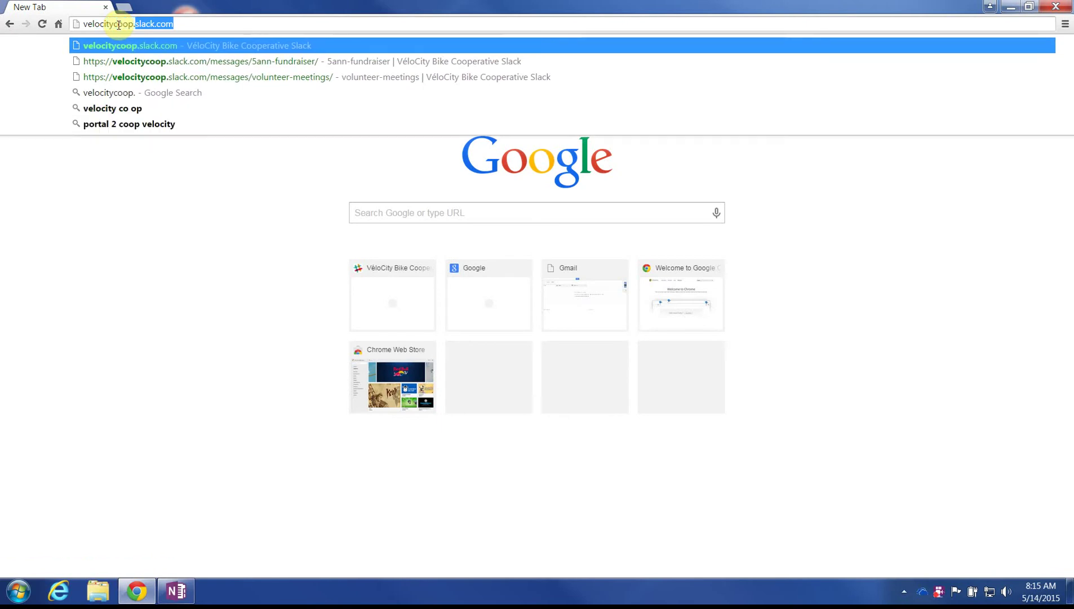
pyautogui.press('Return')
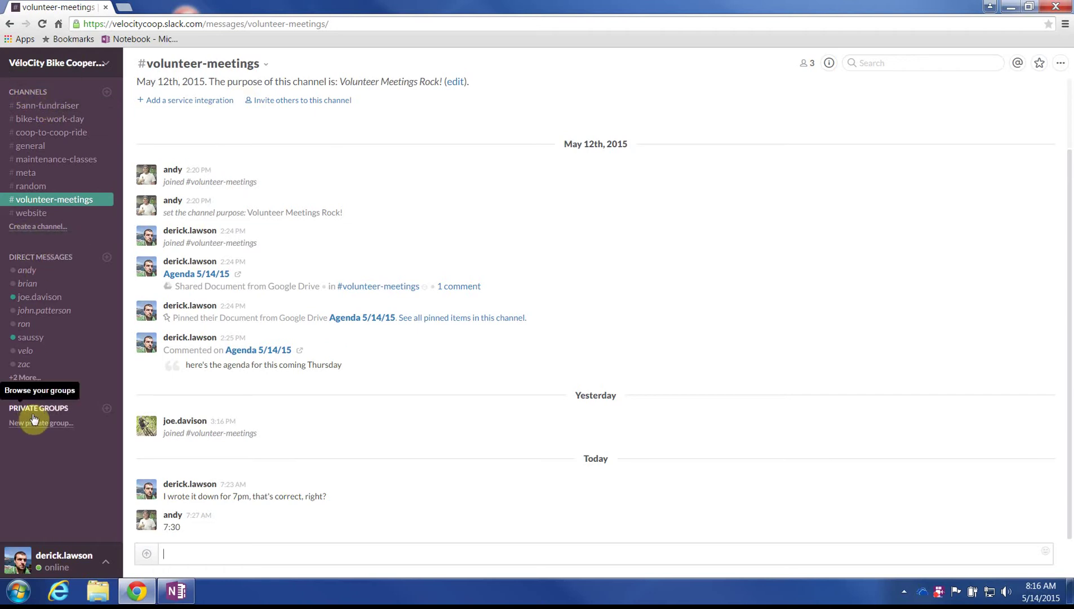
pyautogui.click(47, 107)
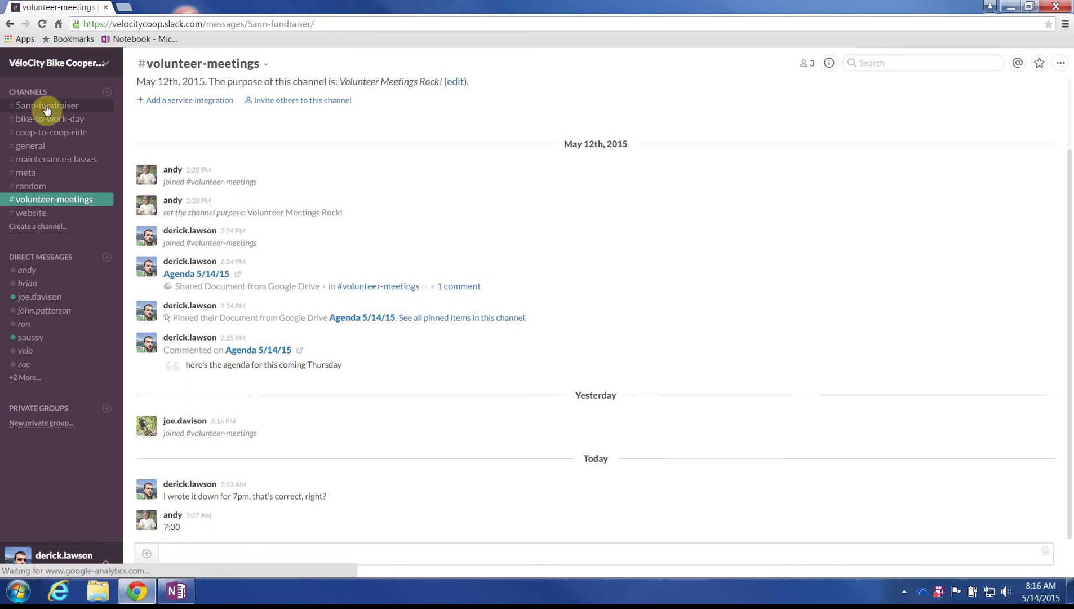
pyautogui.click(46, 119)
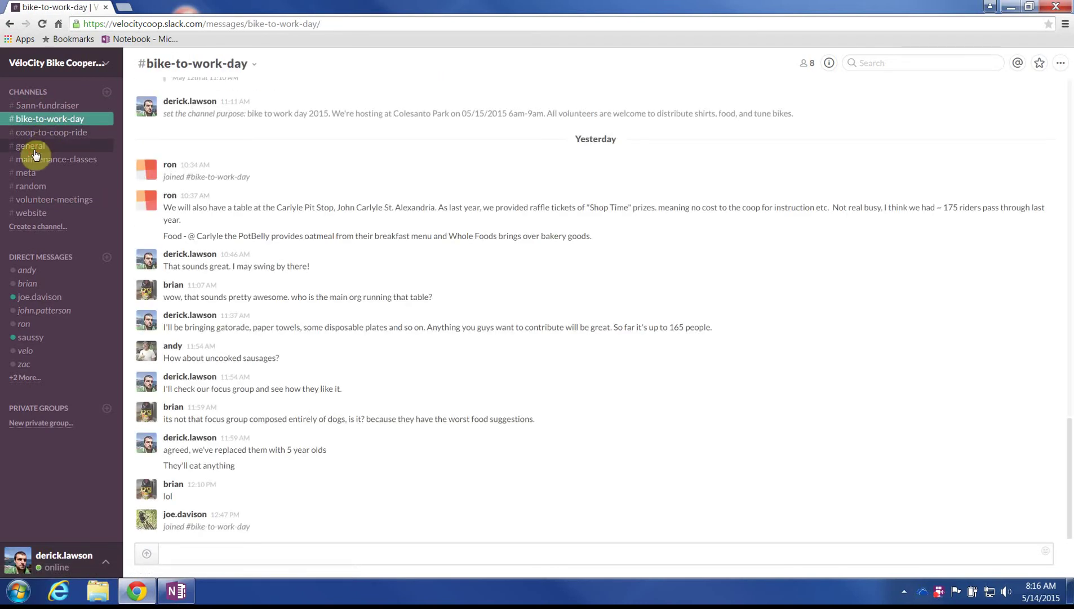
pyautogui.click(37, 148)
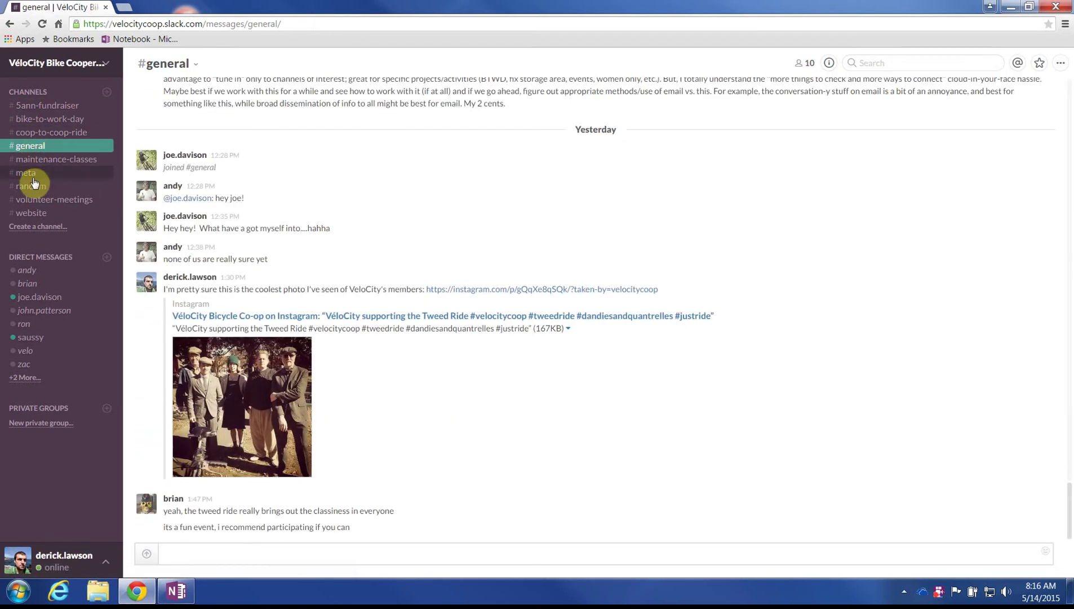
pyautogui.click(32, 176)
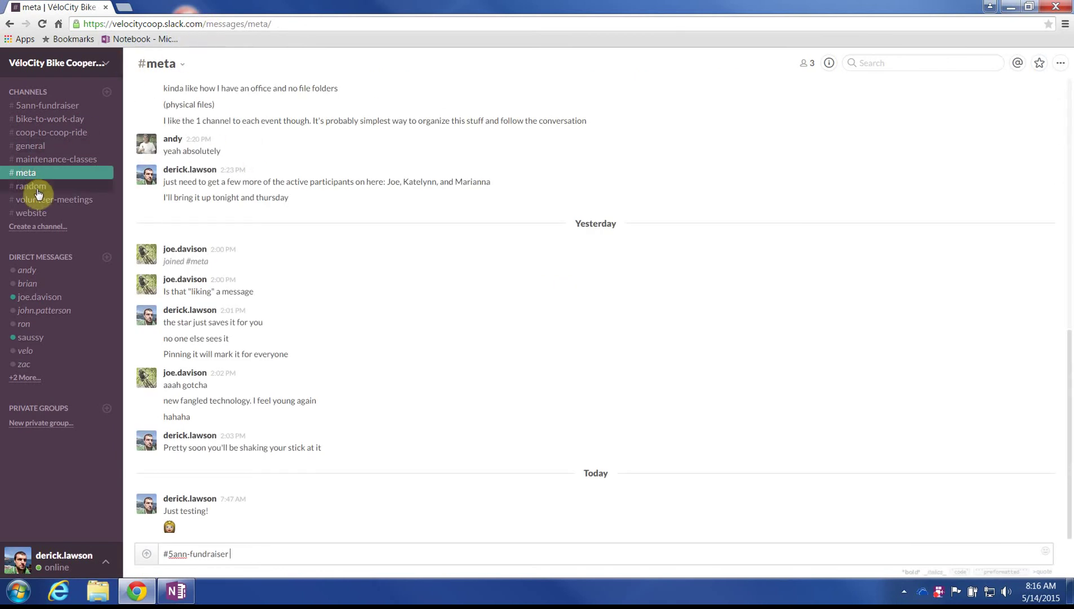
pyautogui.click(39, 214)
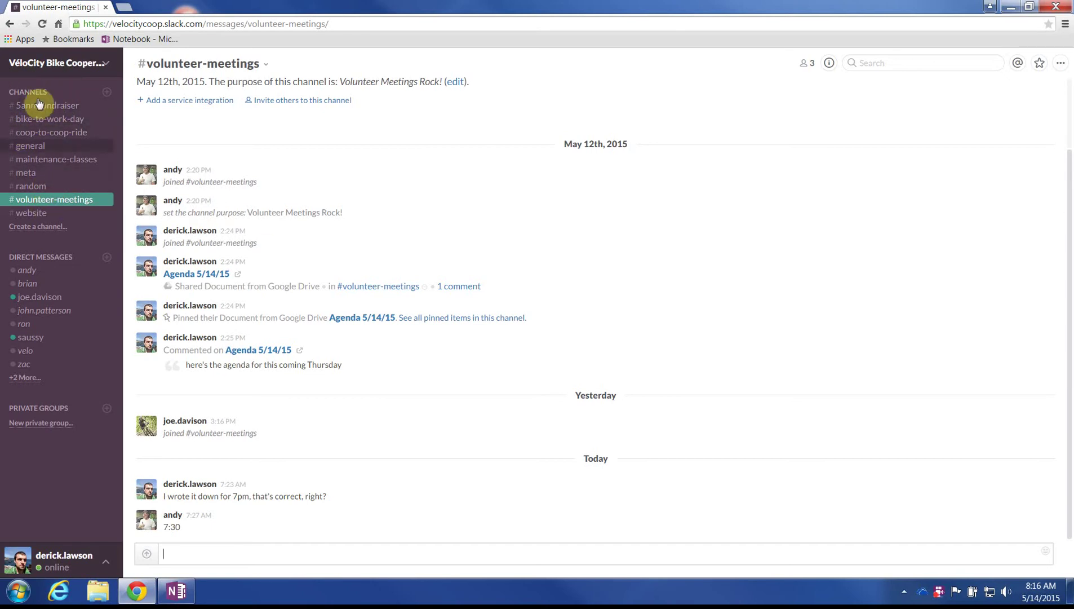
# Step: Open #5ann-fundraiser and read its discussion of ticket and beer prices
pyautogui.click(39, 105)
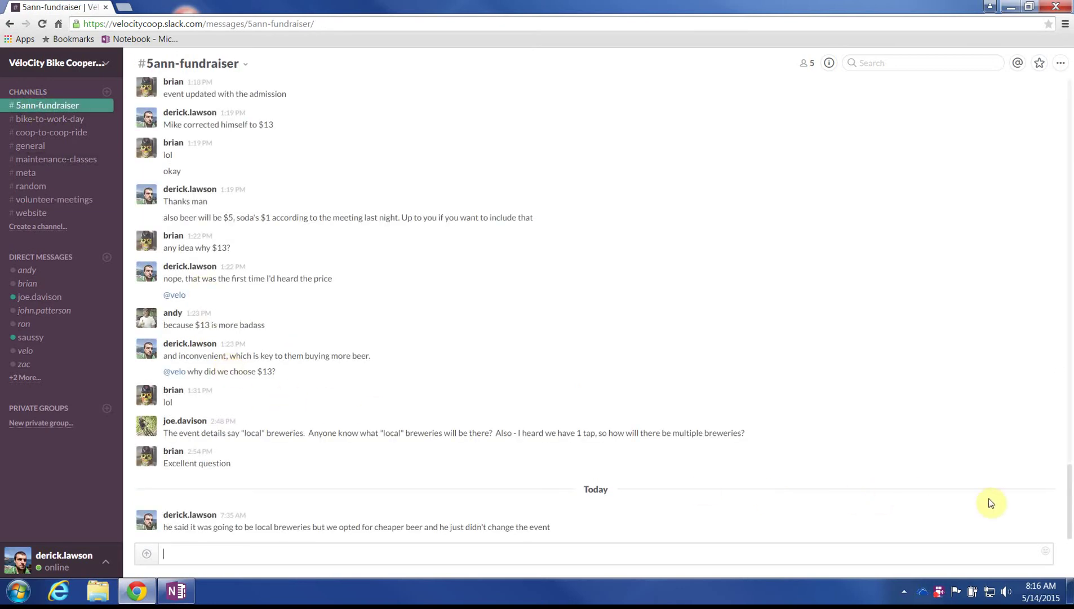
pyautogui.click(252, 189)
pyautogui.click(331, 307)
pyautogui.click(366, 318)
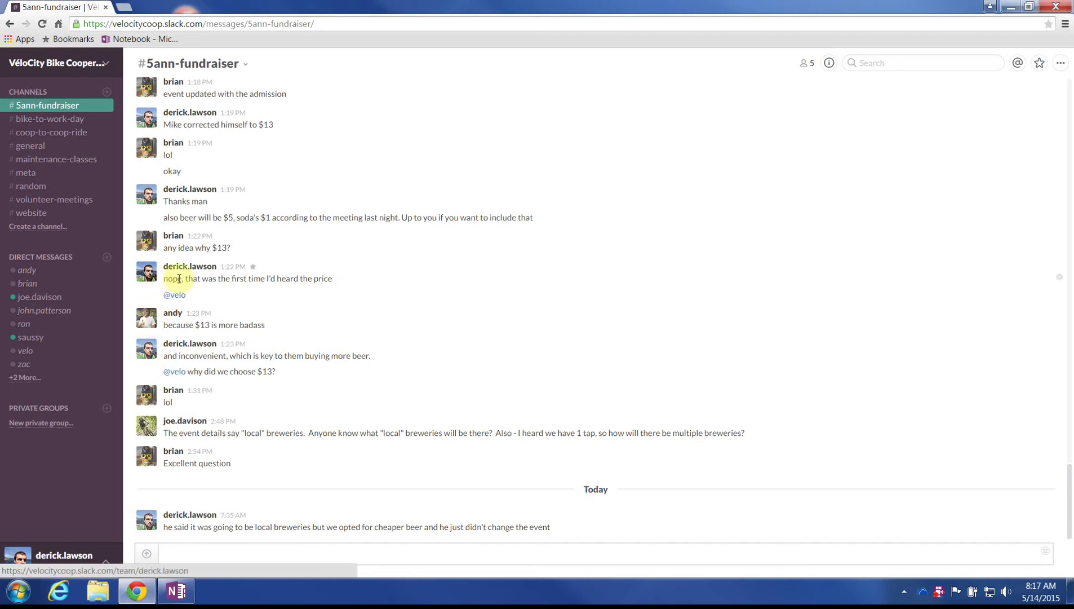
# Step: Open Gmail in a new browser tab
pyautogui.click(120, 7)
pyautogui.write('gmail.com')
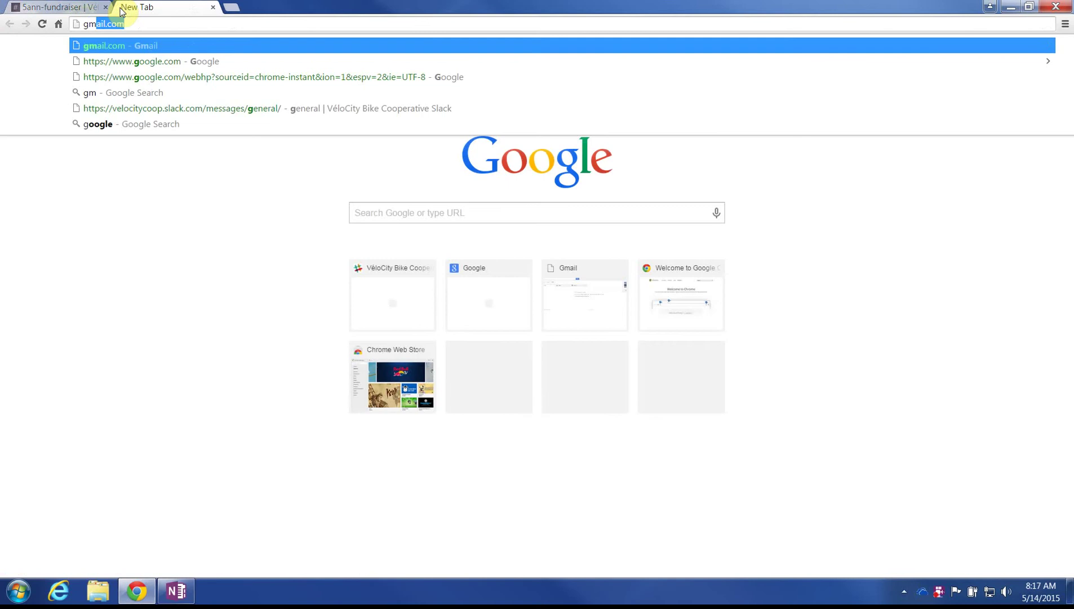
pyautogui.press('Return')
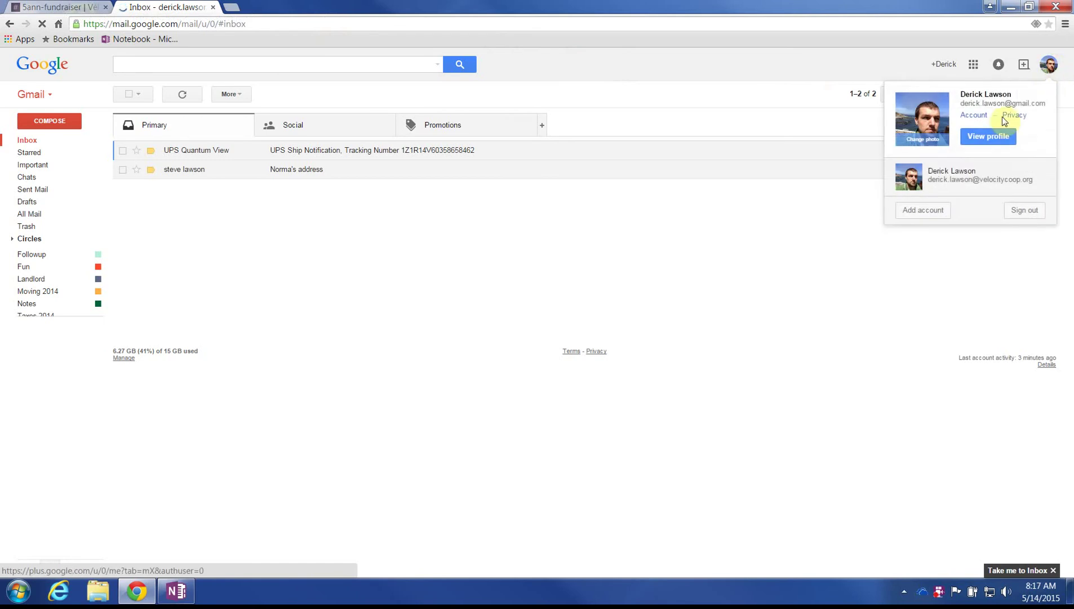
# Step: Switch to the co-op's second account and open its Google Drive
pyautogui.click(965, 189)
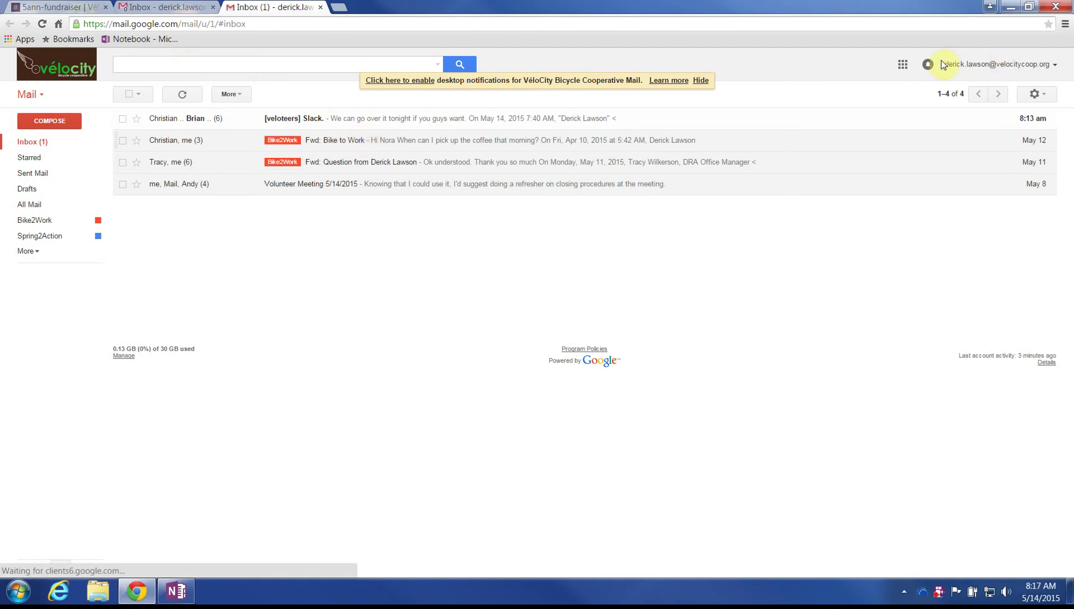
pyautogui.click(903, 64)
pyautogui.click(903, 64)
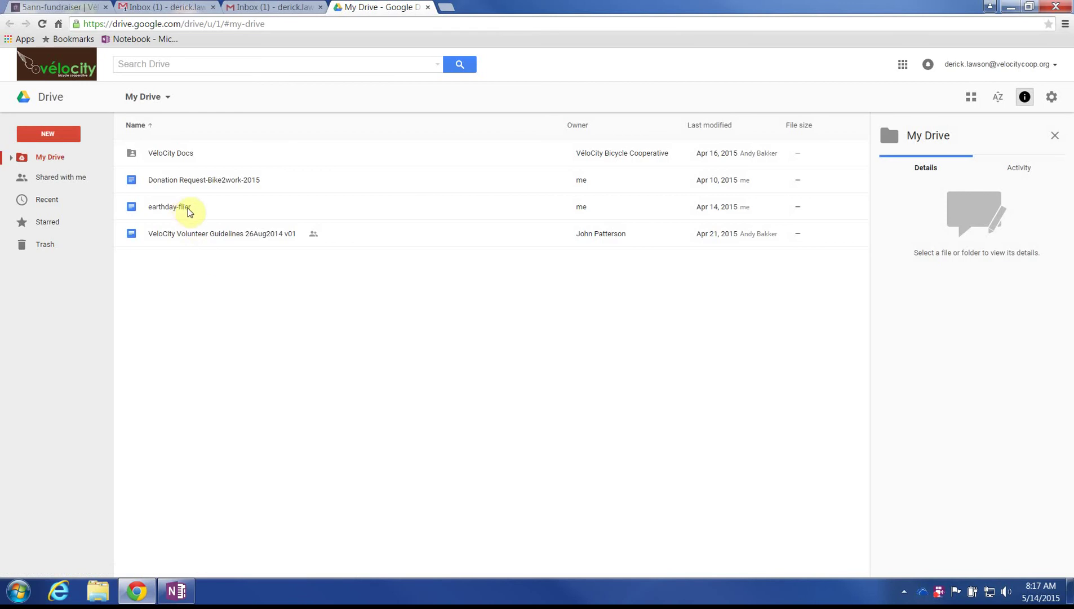
# Step: Copy the earthday-flier document's web address, close its tab, and return to Slack
pyautogui.doubleClick(170, 207)
pyautogui.click(342, 23)
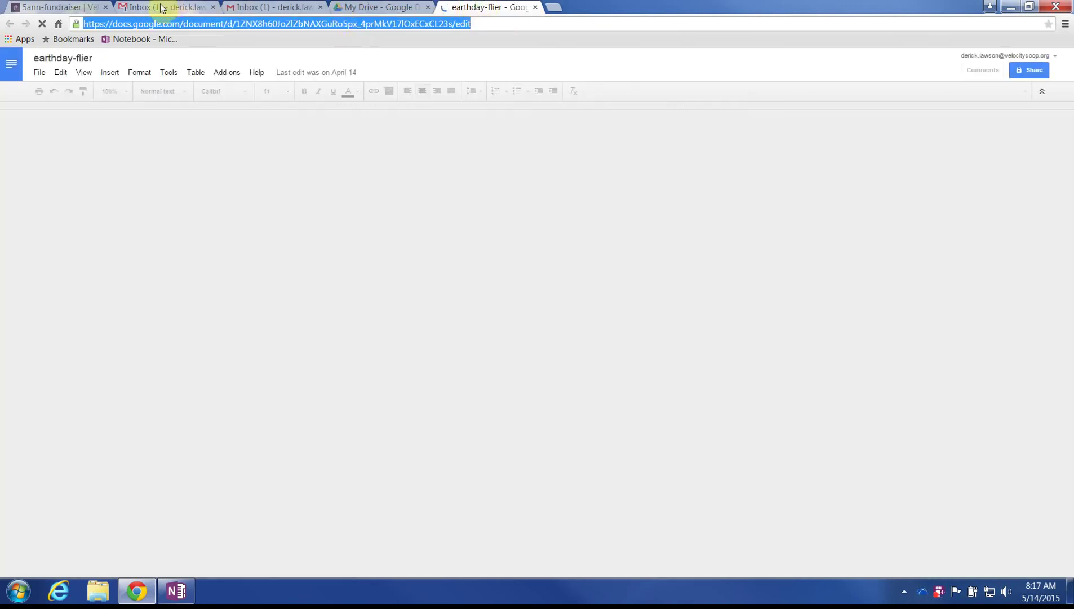
pyautogui.hotkey('ctrl', 'w')
pyautogui.click(56, 7)
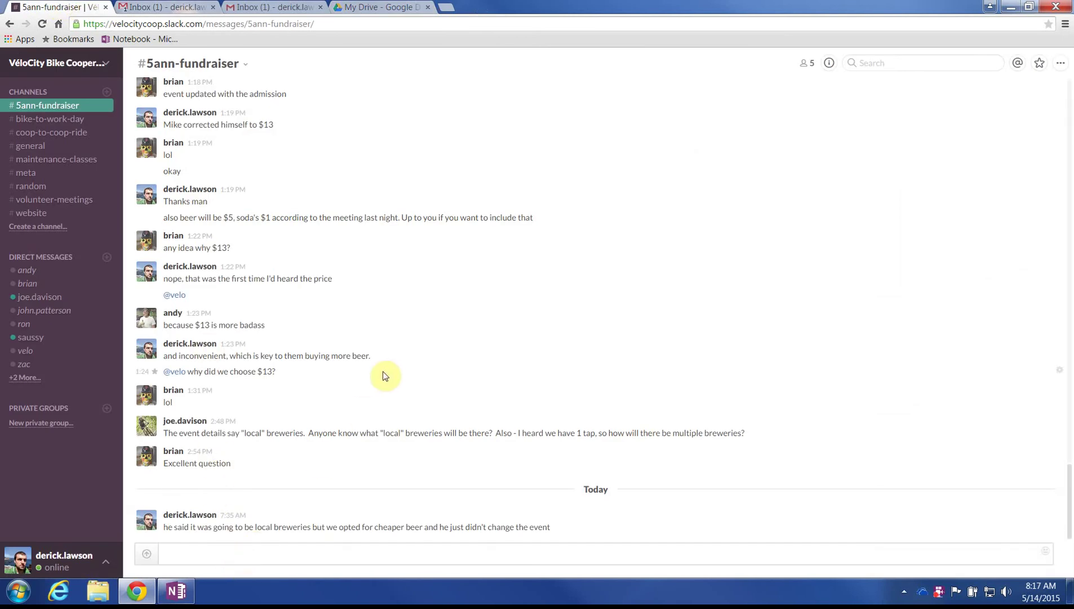
# Step: Post the earthday-flier Doc link in #meta, clearing a stray paste from andy's DM first
pyautogui.click(26, 271)
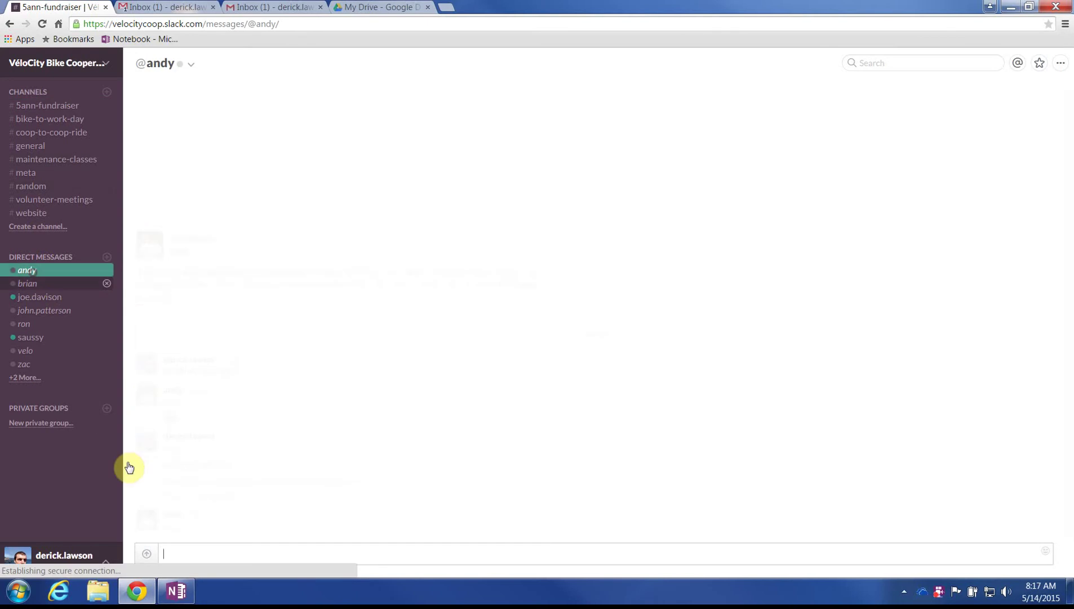
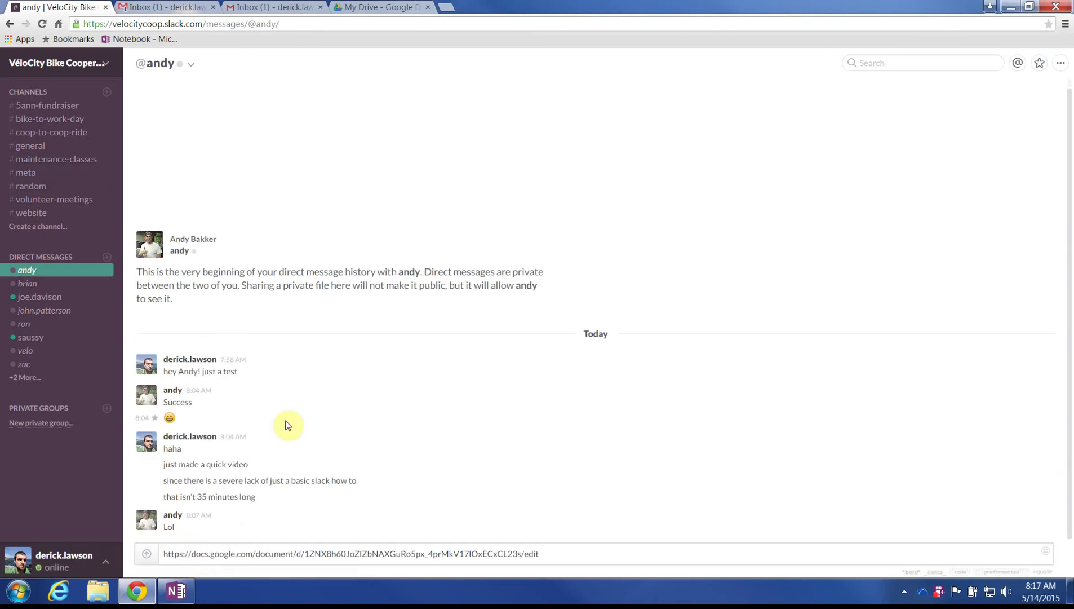
pyautogui.hotkey('ctrl', 'a')
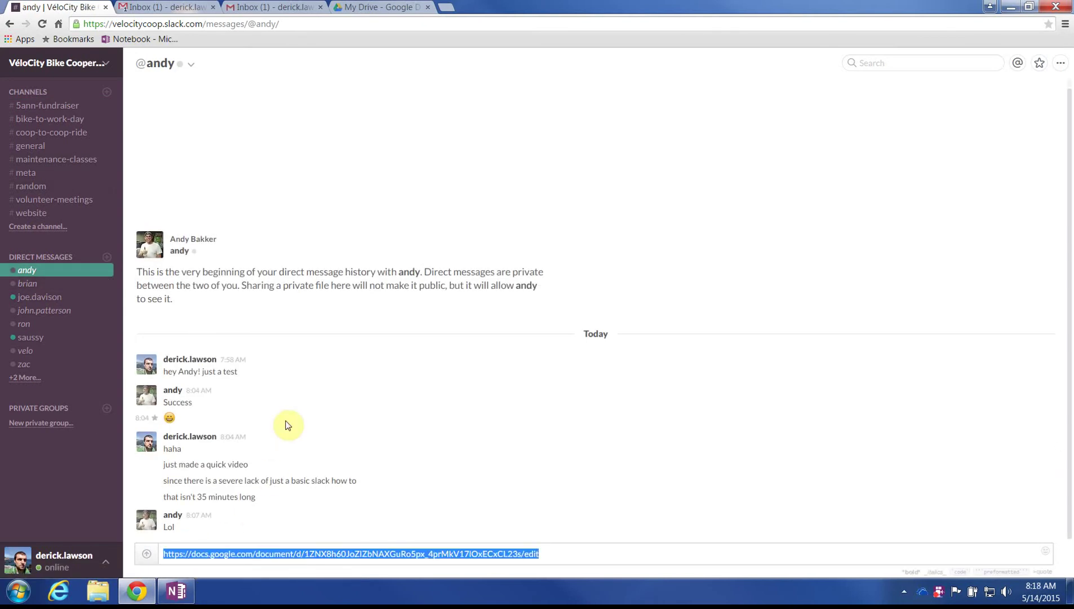
pyautogui.press('BackSpace')
pyautogui.click(39, 178)
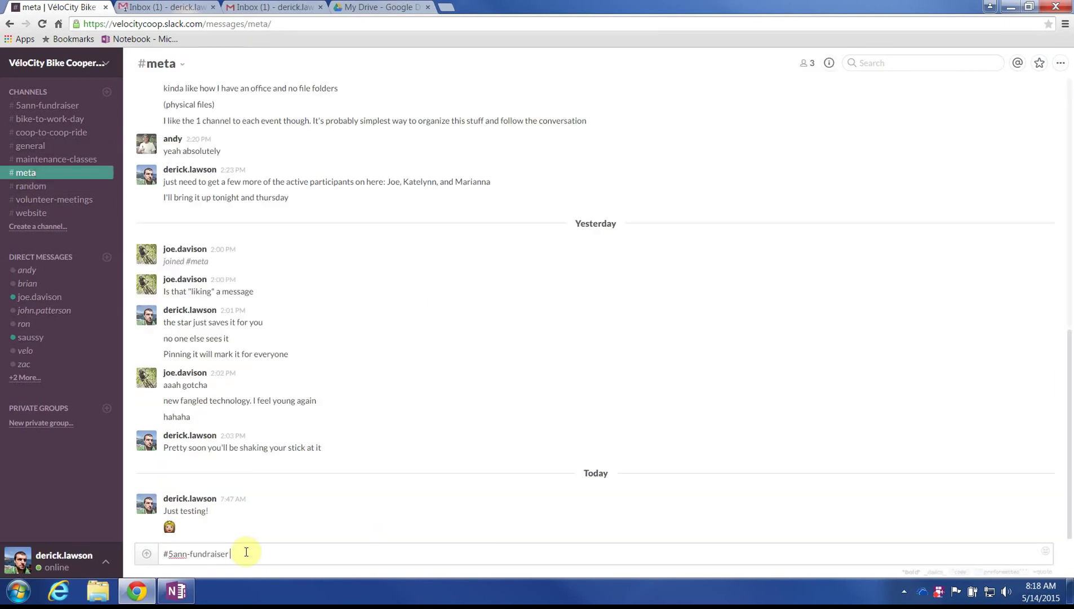
pyautogui.tripleClick(244, 551)
pyautogui.press('Return')
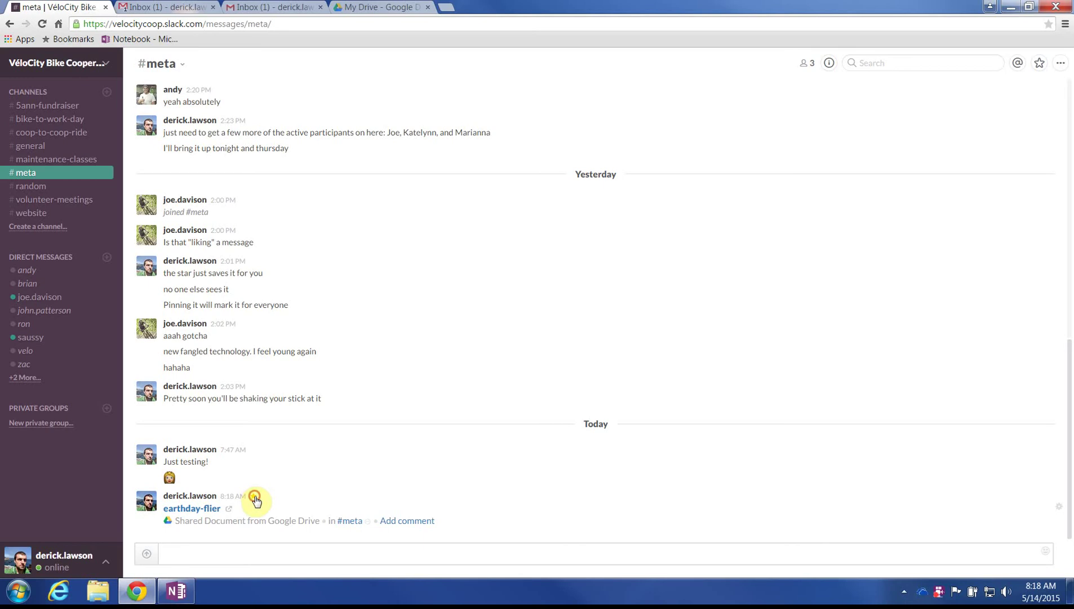
# Step: Star the shared earthday-flier message and review it in the Starred Items list
pyautogui.click(254, 496)
pyautogui.click(1040, 63)
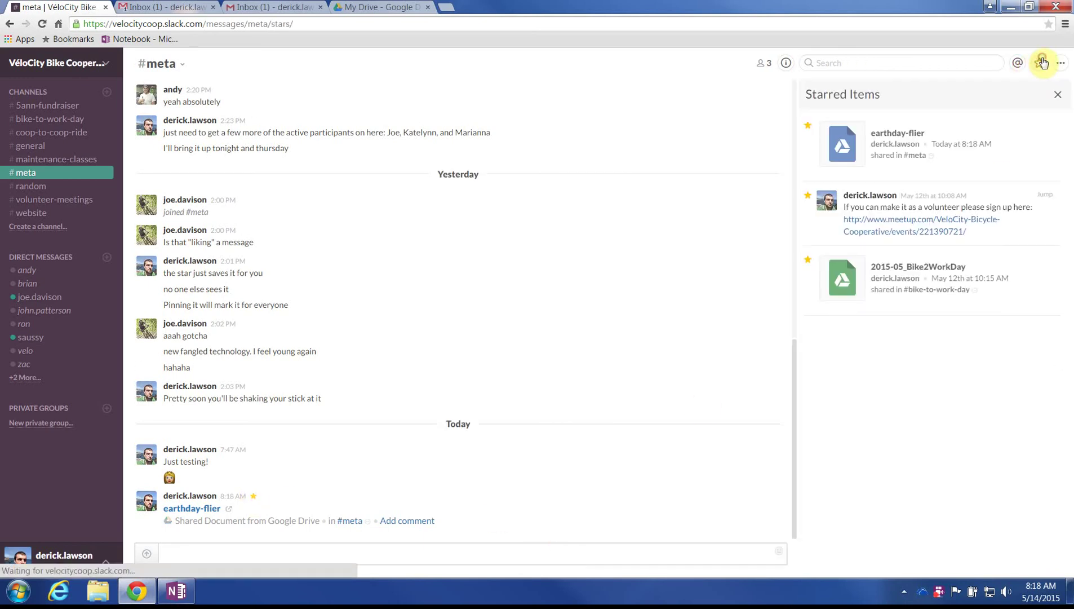
pyautogui.click(806, 125)
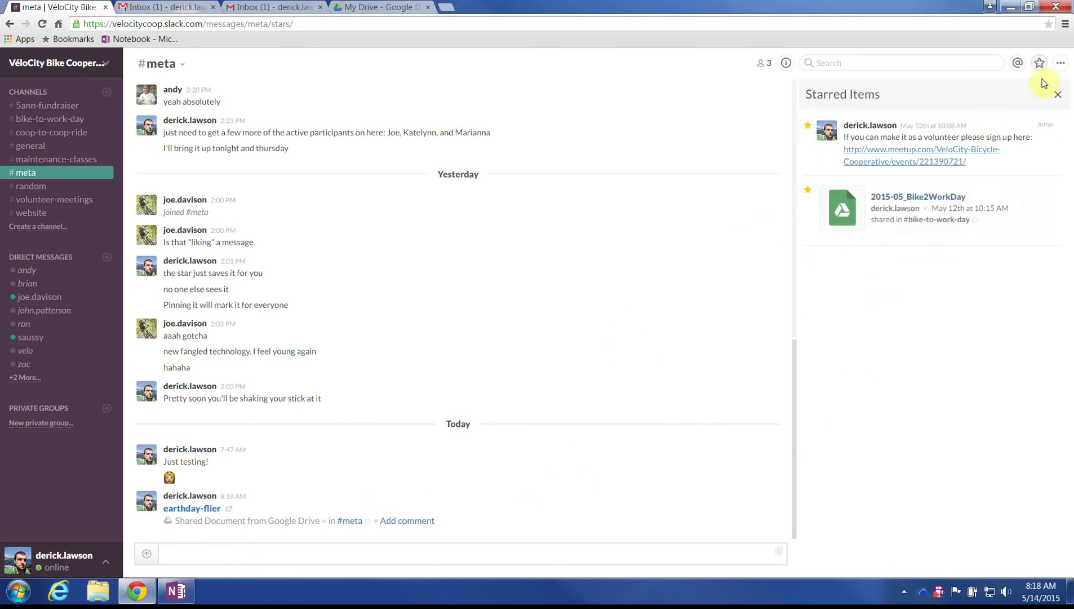
# Step: Close the Starred Items panel, then pin the earthday-flier message via its gear menu
pyautogui.click(1058, 94)
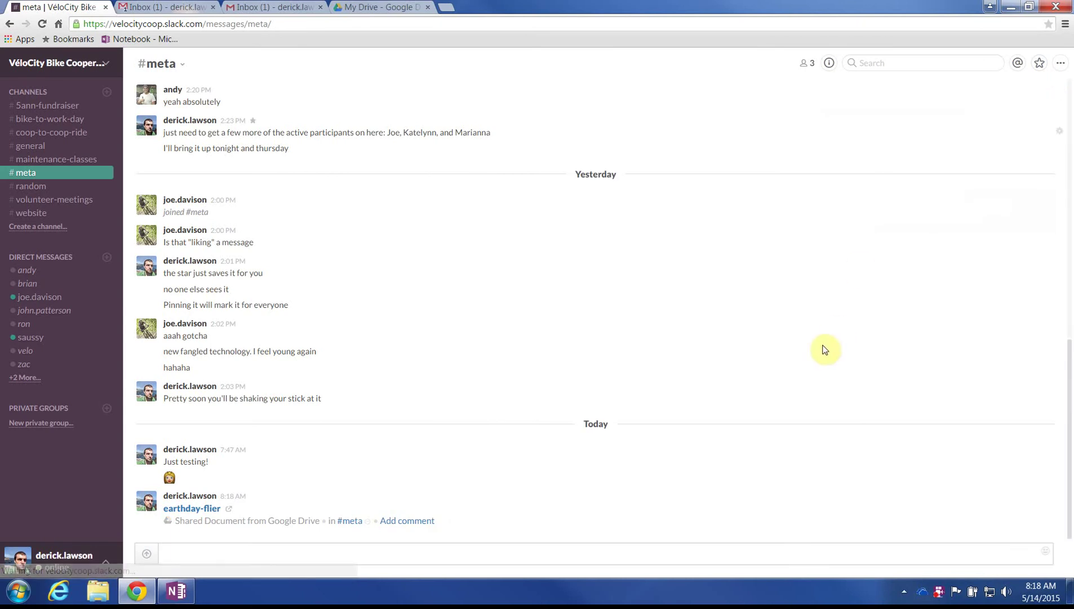
pyautogui.click(1059, 507)
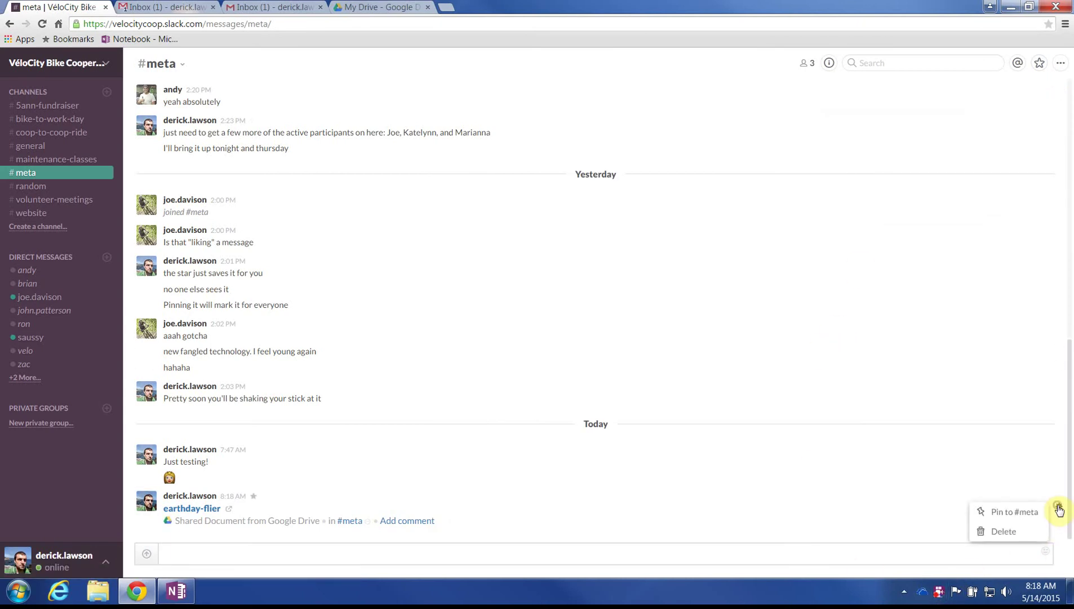
pyautogui.click(1025, 518)
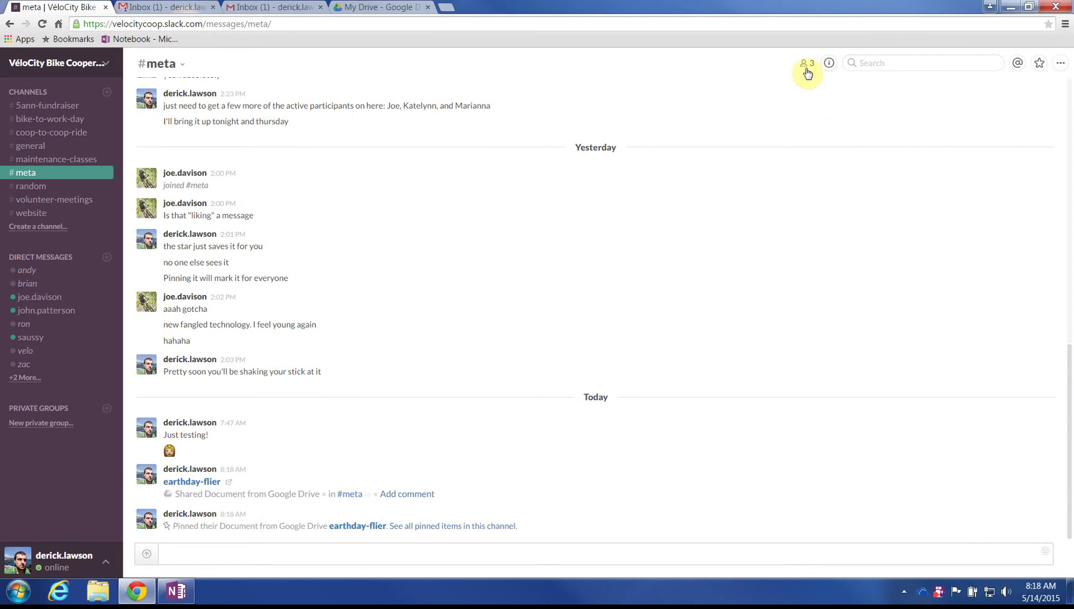
# Step: Open #meta's Channel Info and expand its pinned earthday-flier item and 2/3 members list
pyautogui.click(829, 63)
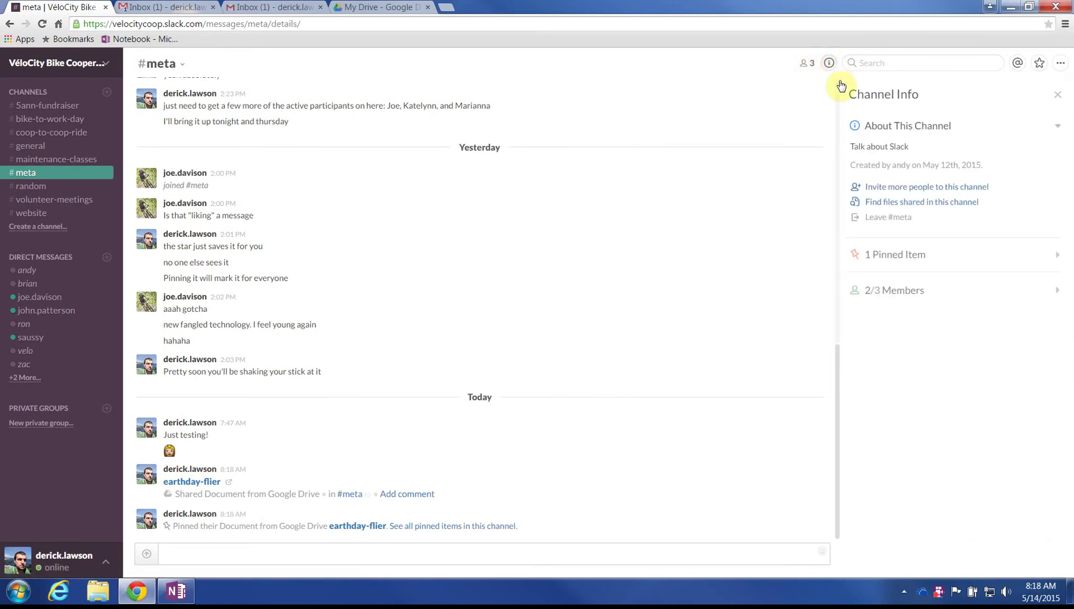
pyautogui.click(905, 256)
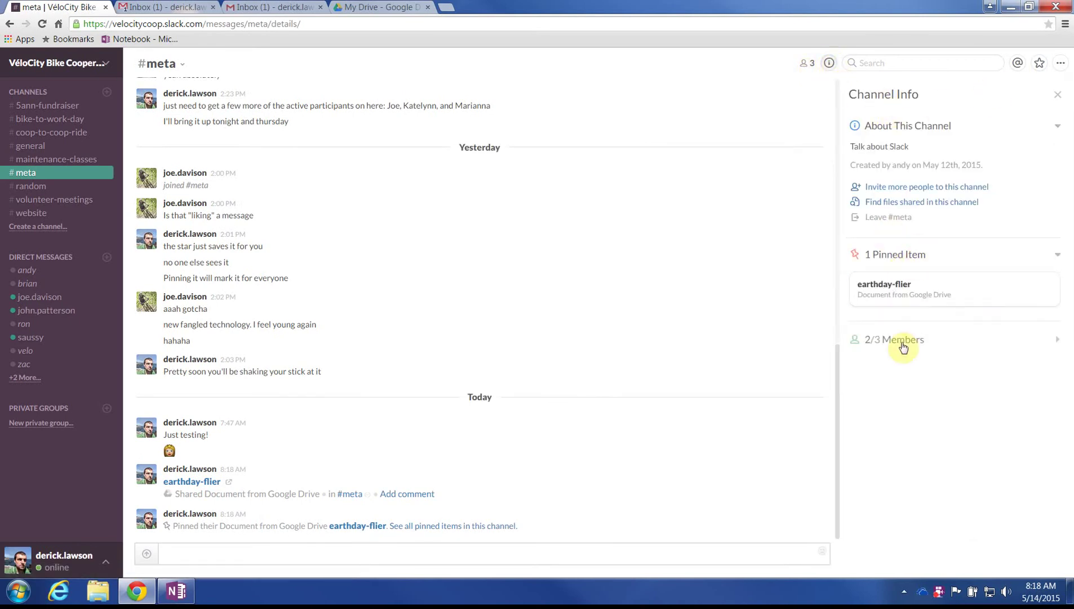
pyautogui.click(910, 339)
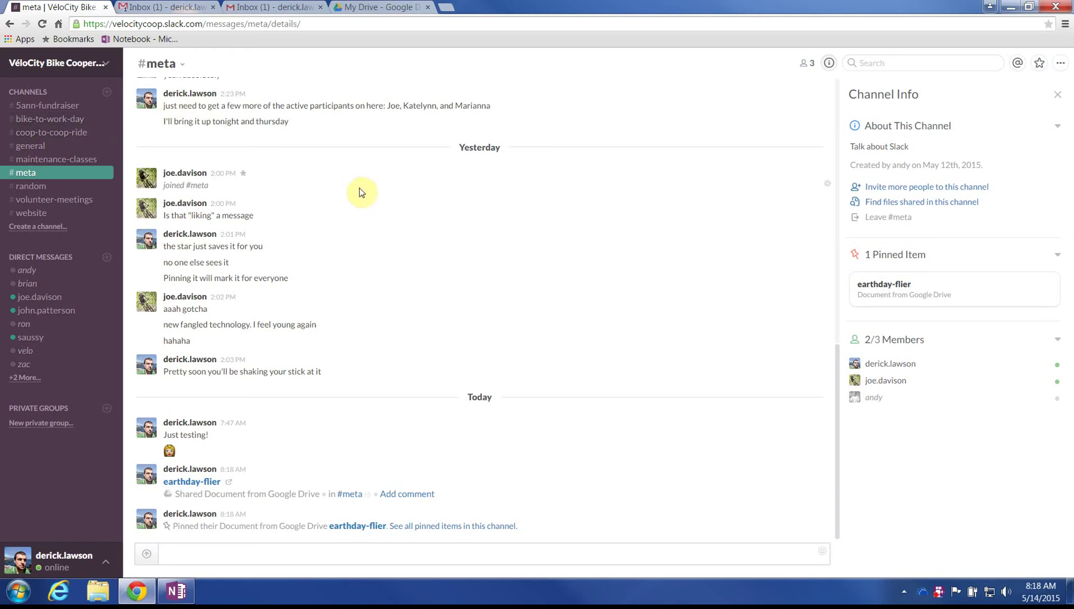
pyautogui.click(264, 554)
pyautogui.write('@deri')
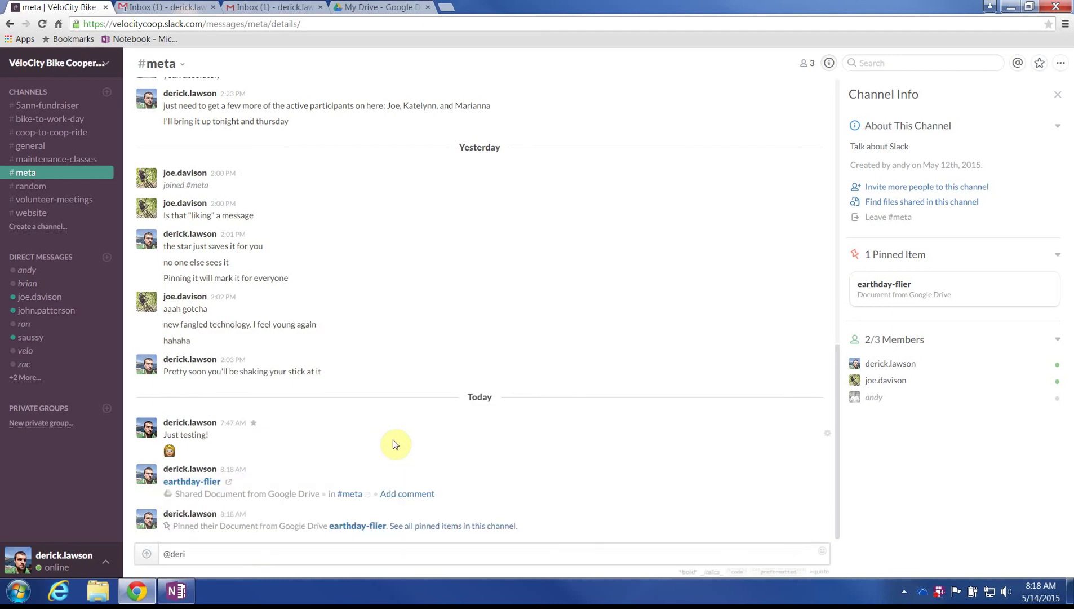
pyautogui.press('BackSpace')
pyautogui.press('BackSpace')
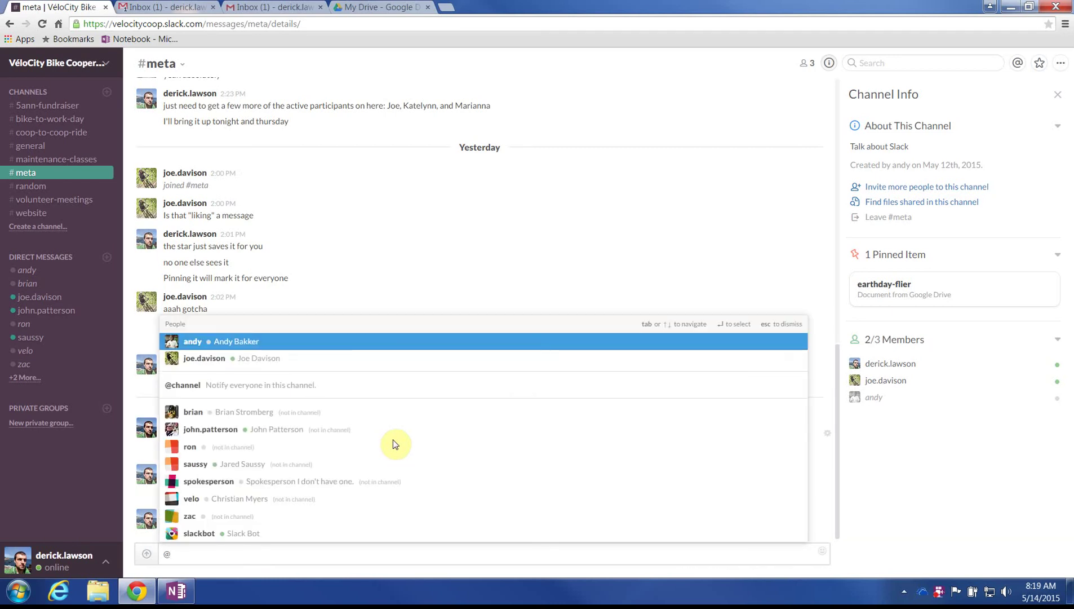
pyautogui.write('slack')
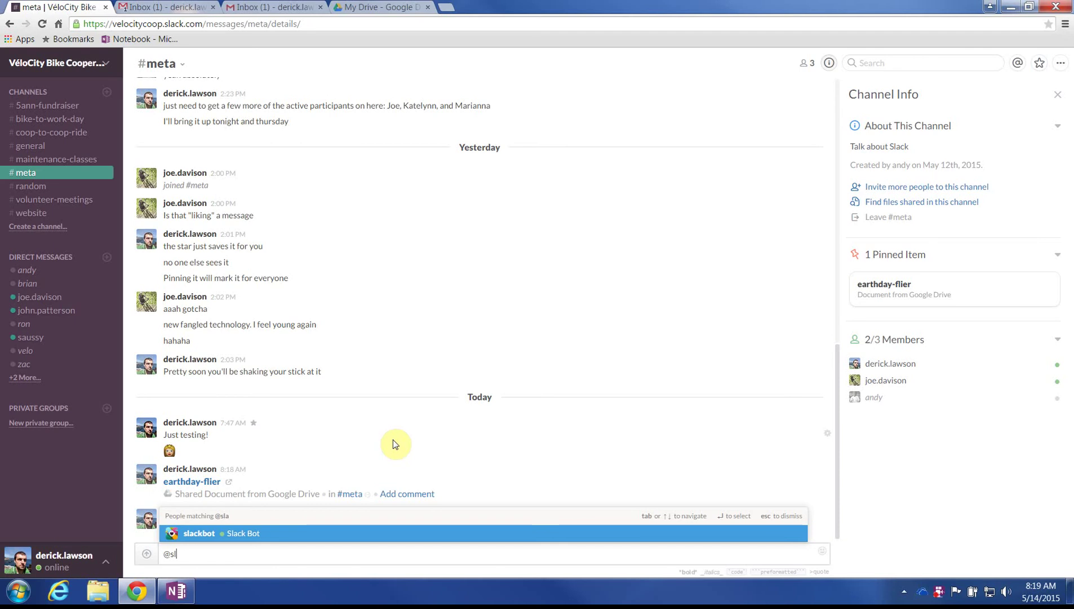
pyautogui.press('BackSpace')
pyautogui.press('BackSpace')
pyautogui.write('brian')
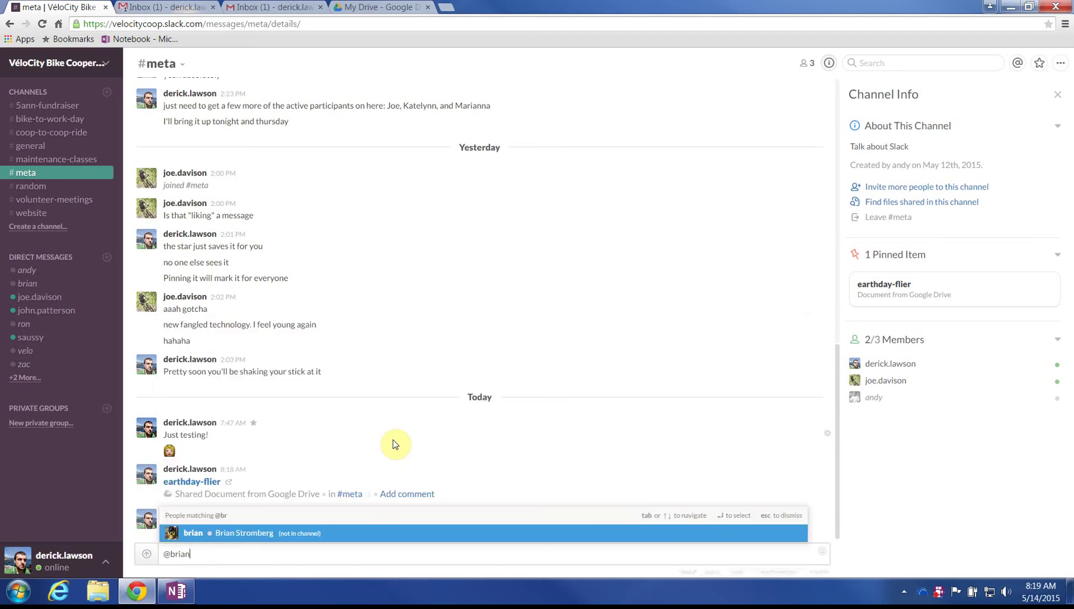
pyautogui.write(' hey brian!')
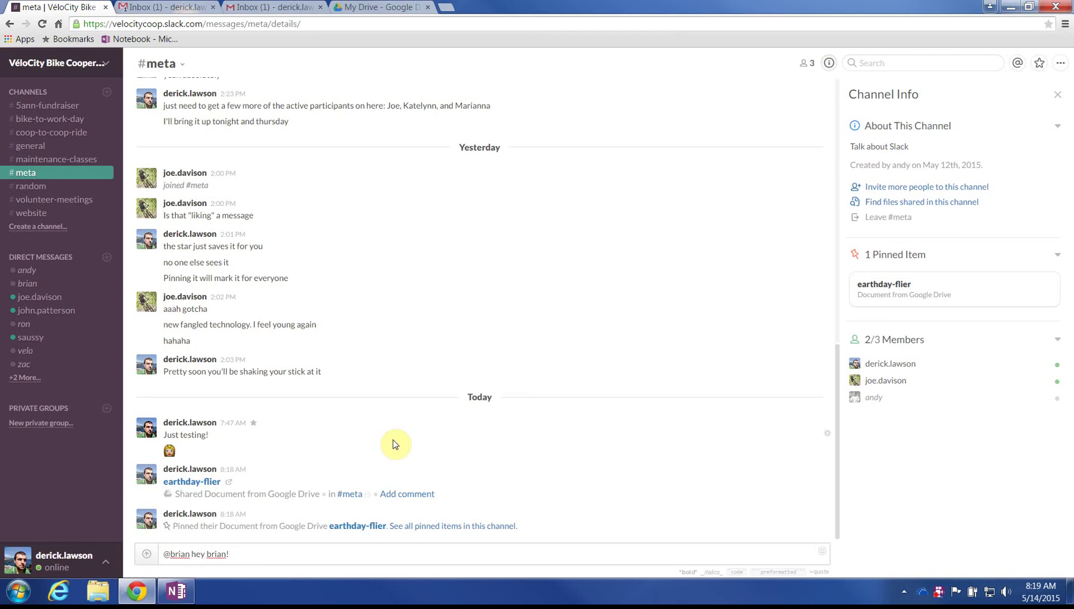
pyautogui.hotkey('ctrl', 'a')
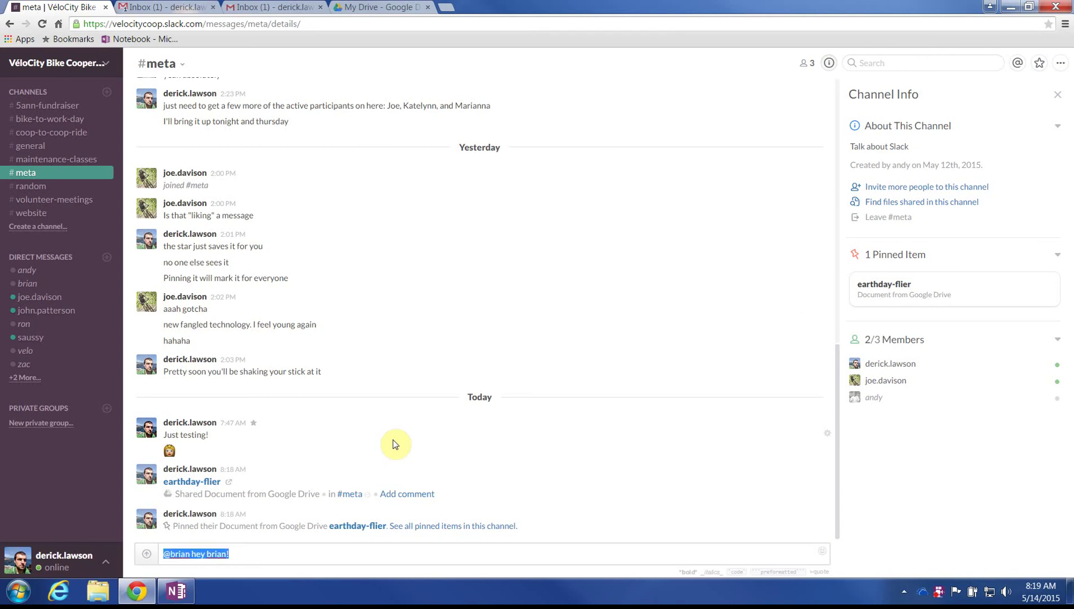
pyautogui.press('BackSpace')
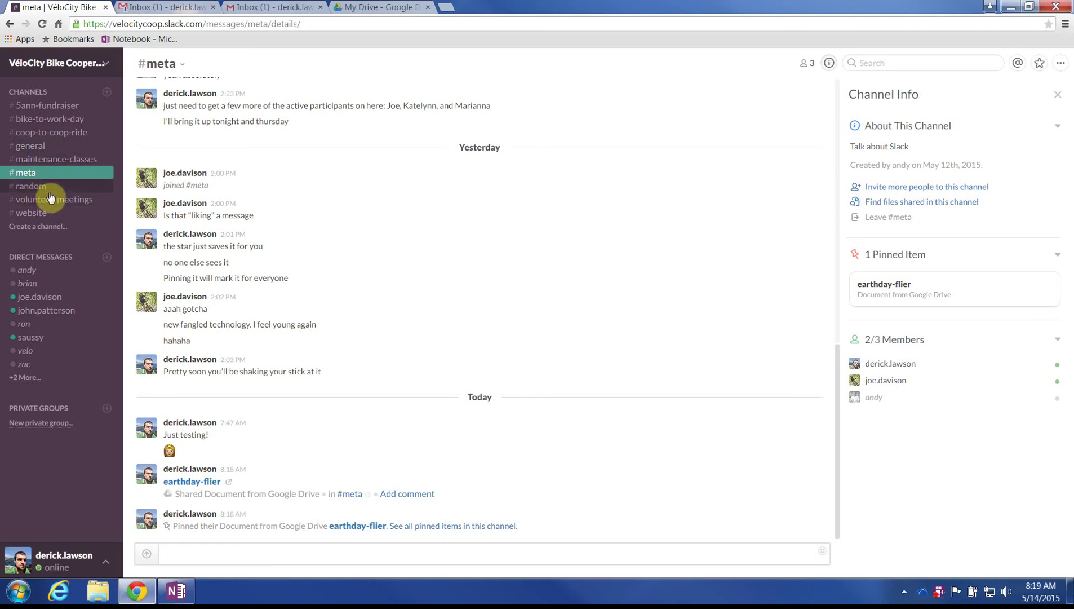
# Step: Look through #maintenance-classes and its channel menu, then move to #general
pyautogui.click(56, 162)
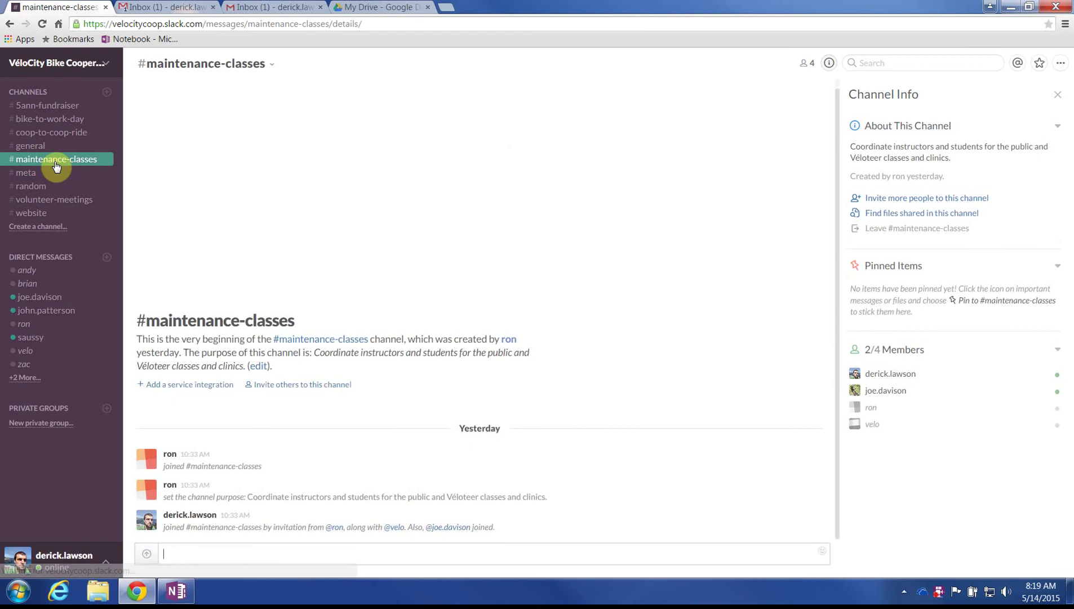
pyautogui.click(231, 67)
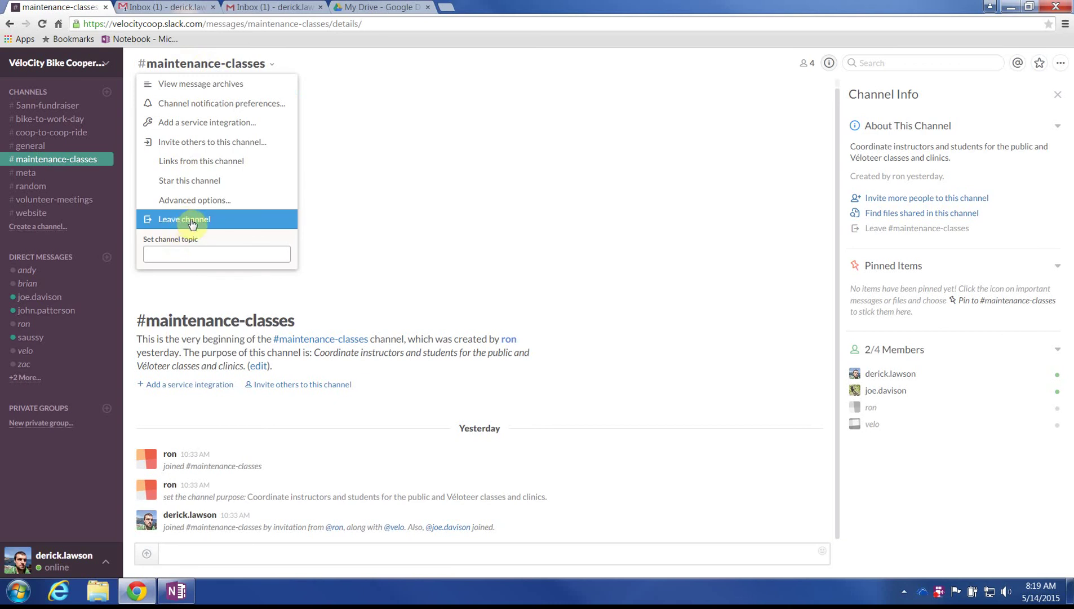
pyautogui.click(355, 243)
pyautogui.click(215, 553)
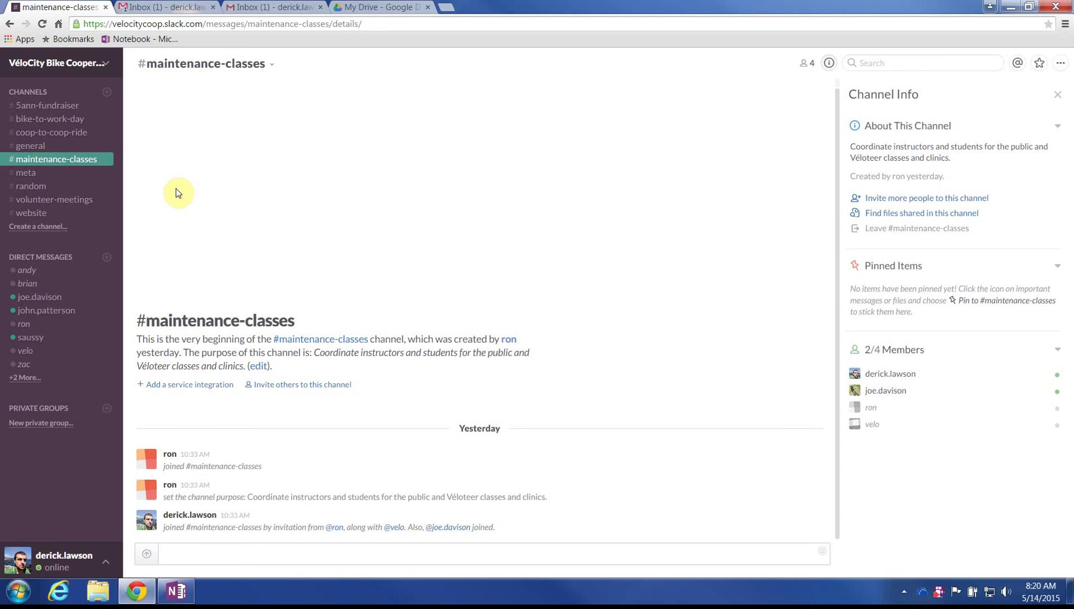
pyautogui.click(127, 23)
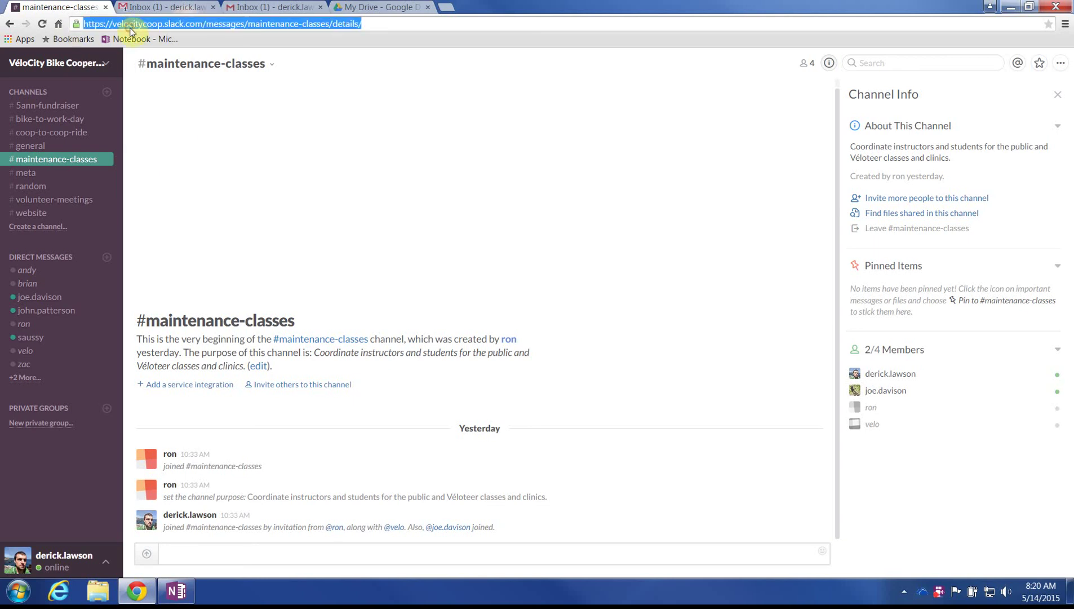
pyautogui.click(268, 172)
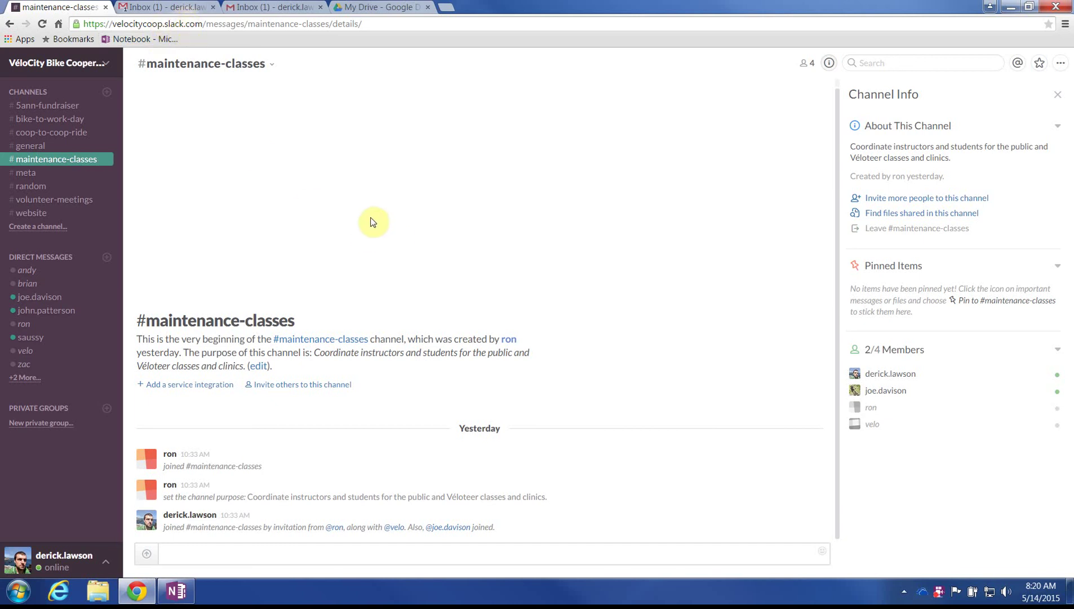
pyautogui.click(63, 145)
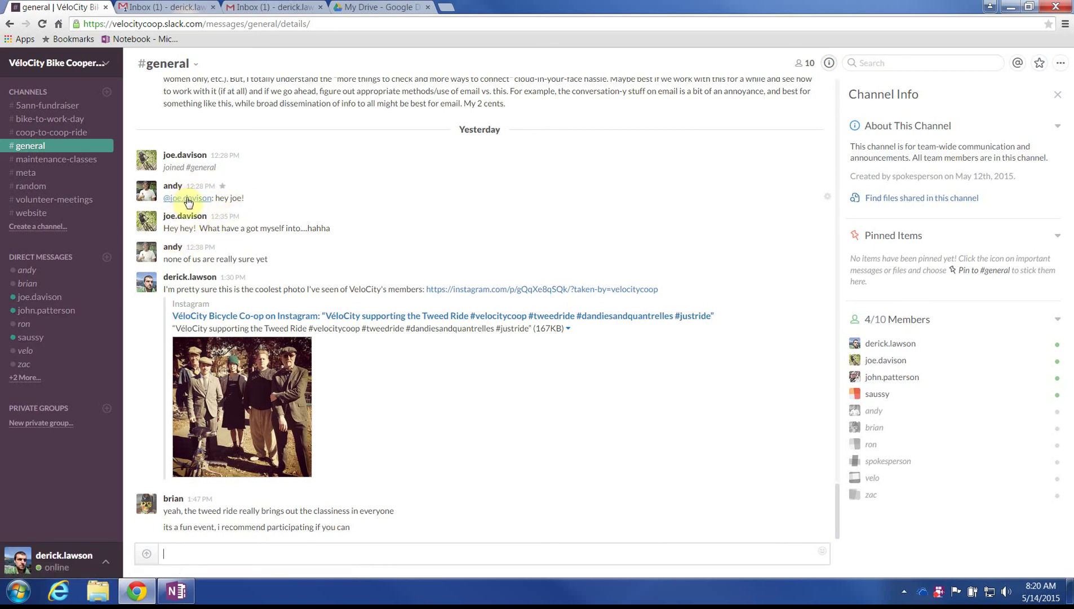
pyautogui.click(233, 561)
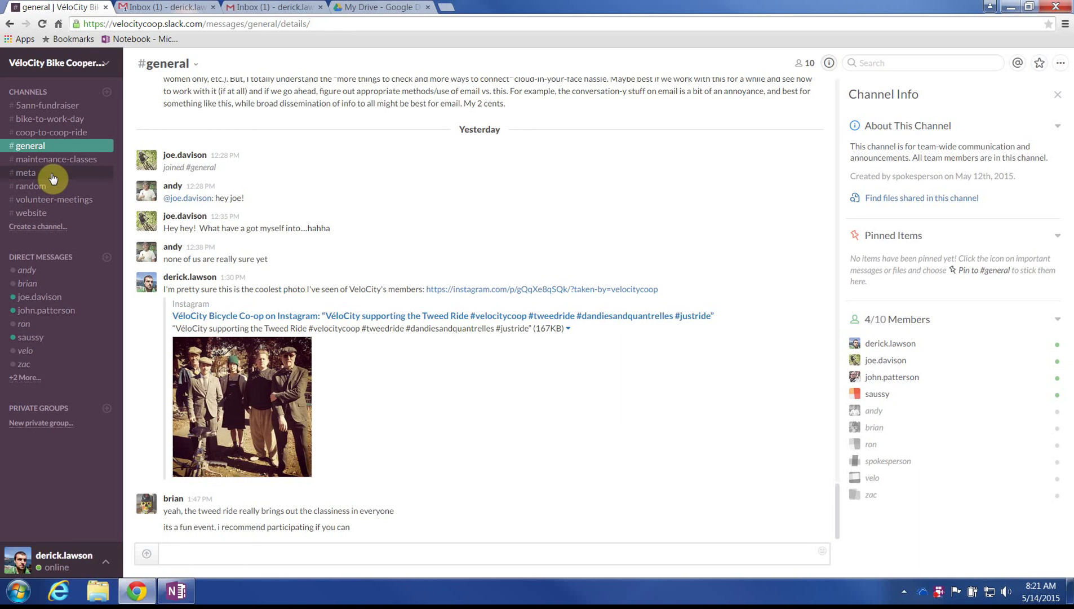
pyautogui.click(62, 132)
# Step: Open #bike-to-work-day, review its details and pinned Meetup link, then close that tab
pyautogui.click(68, 121)
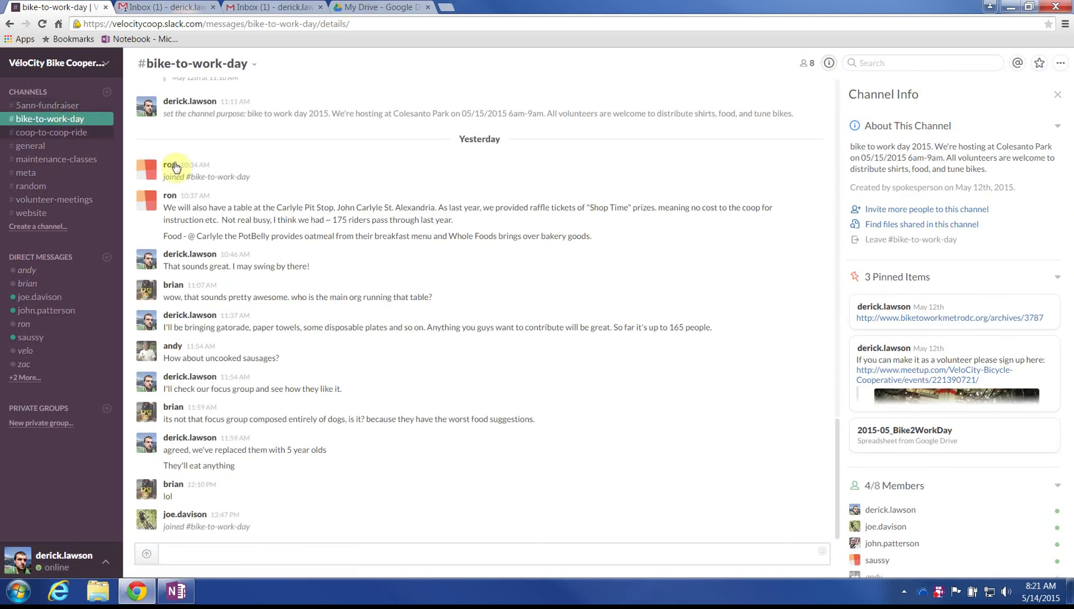
pyautogui.scroll(8, 404, 340)
pyautogui.scroll(4, 388, 321)
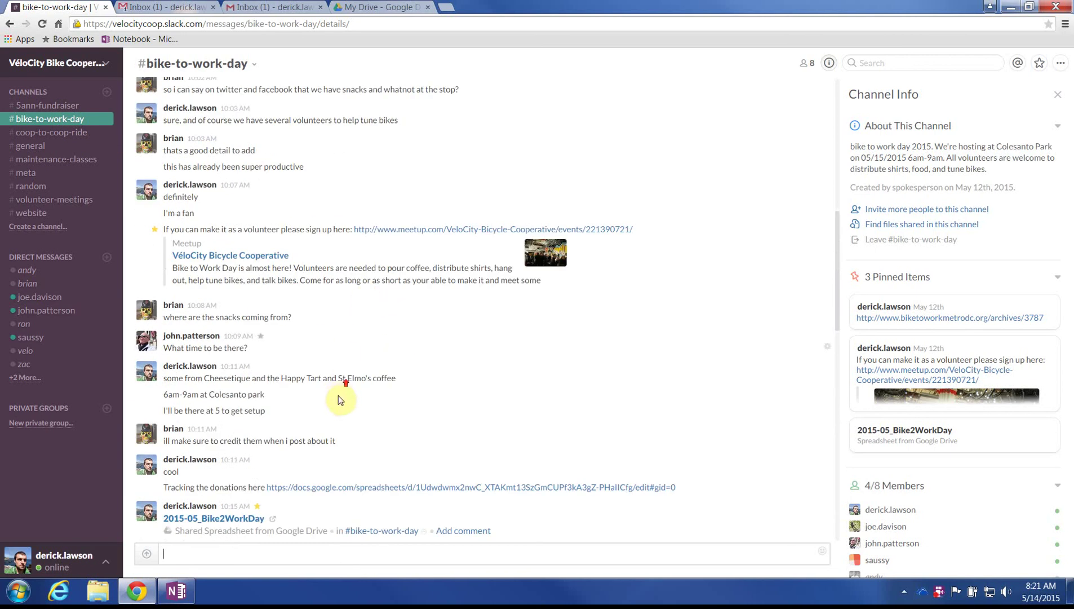
pyautogui.scroll(4, 340, 330)
pyautogui.click(828, 64)
pyautogui.click(827, 64)
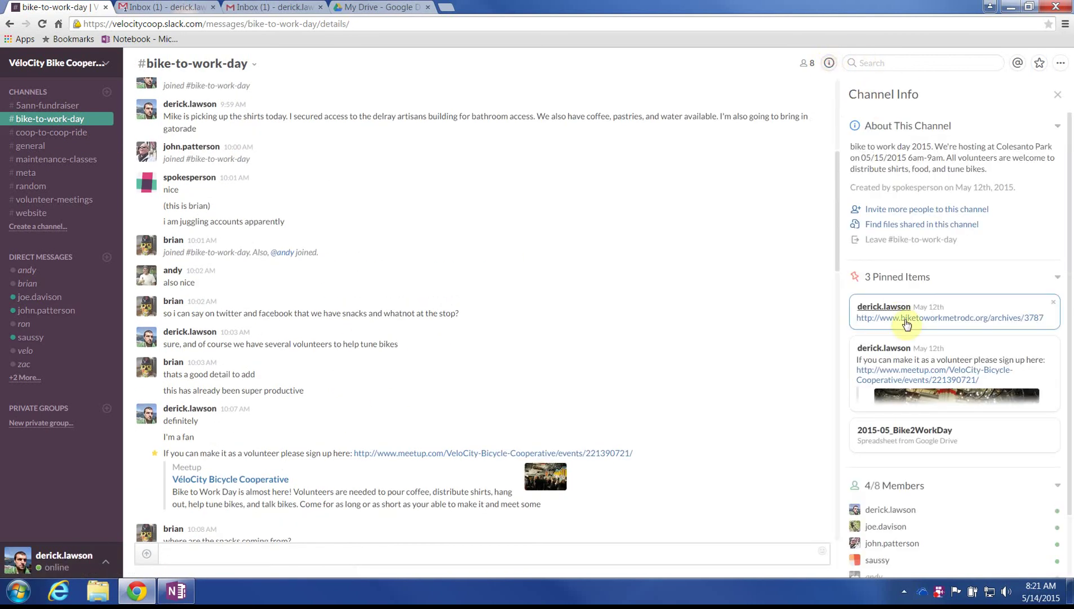
pyautogui.scroll(-1, 916, 369)
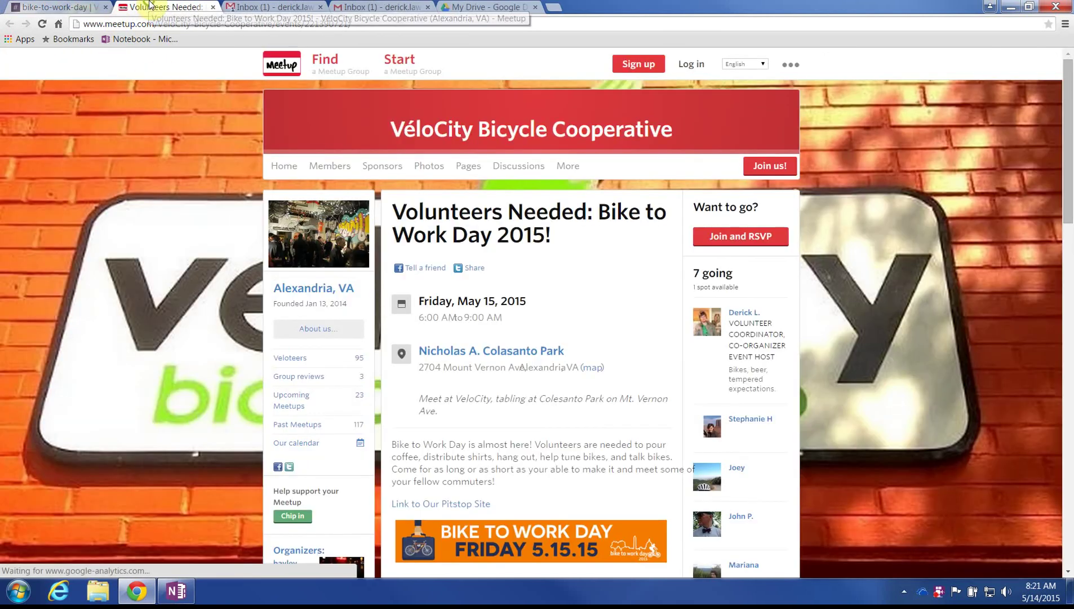
pyautogui.click(212, 7)
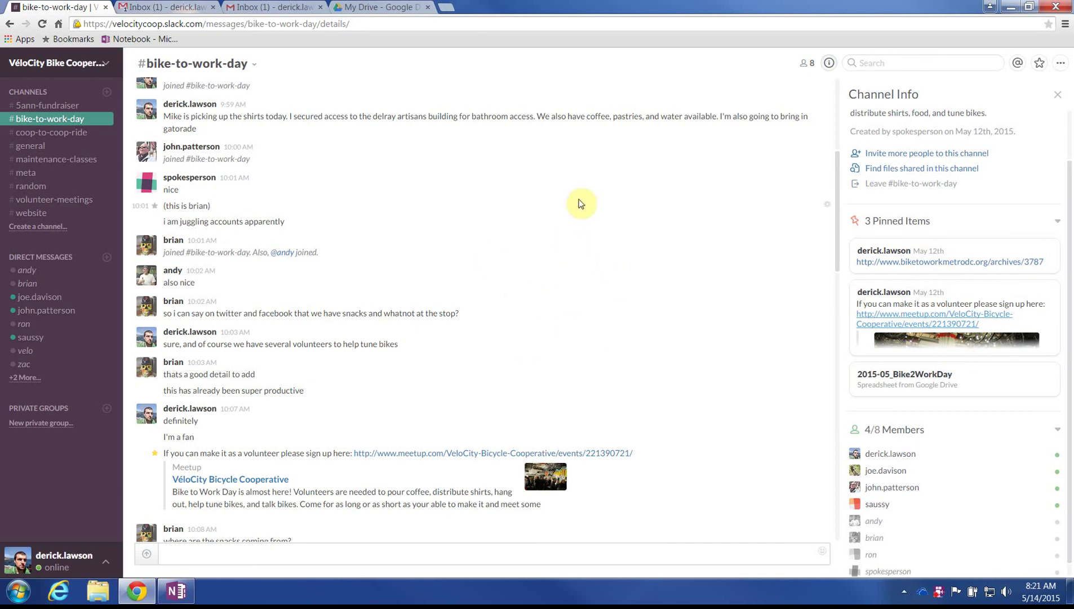
pyautogui.click(558, 203)
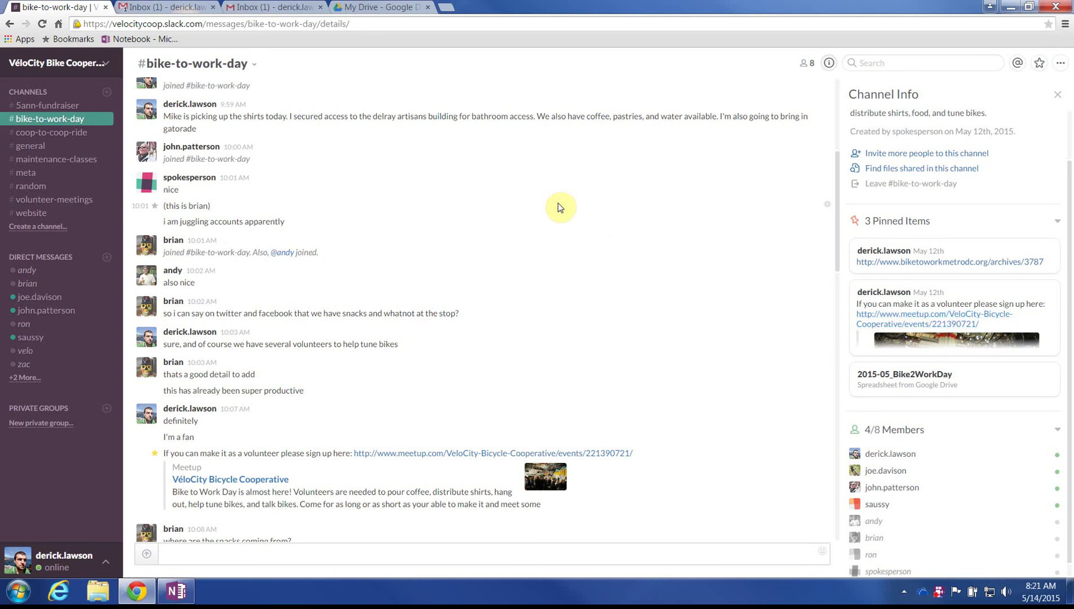